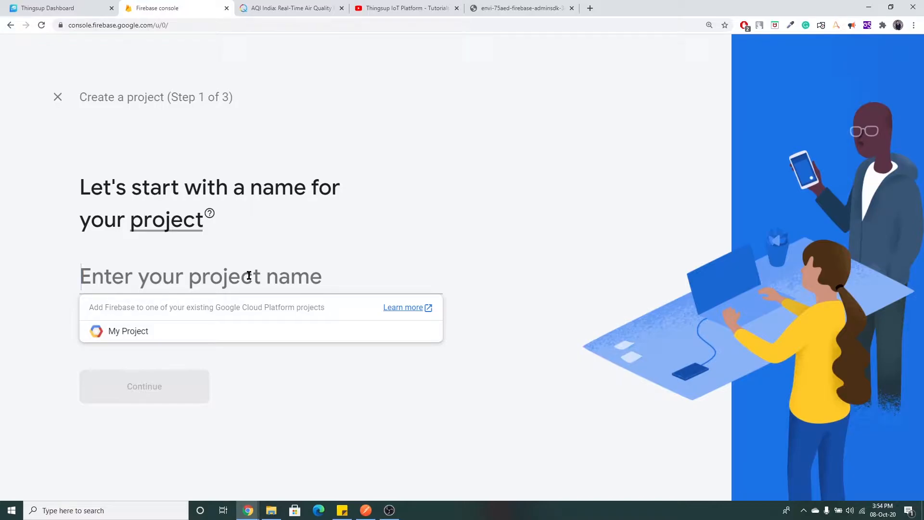
# Create the Firebase project 'envi' and open its Cloud Firestore page.
pyautogui.write('envi')
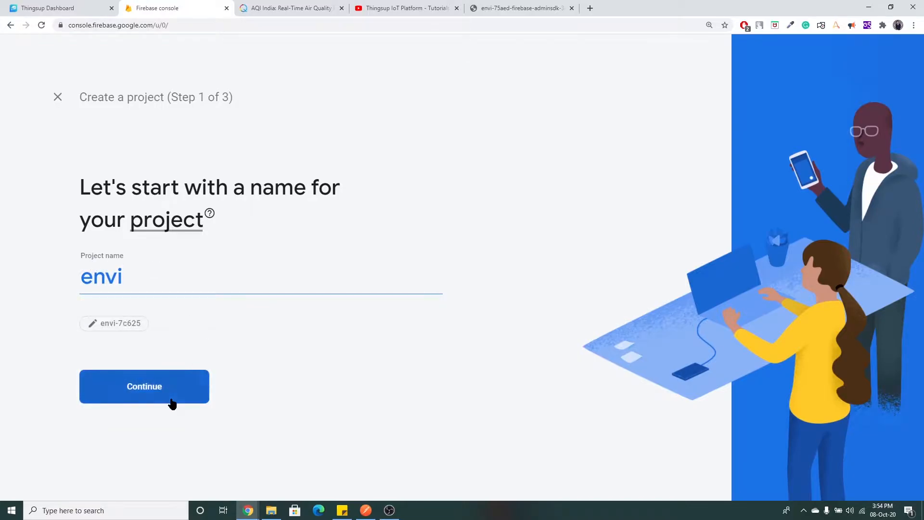
pyautogui.click(174, 399)
pyautogui.scroll(-3, 256, 389)
pyautogui.click(406, 439)
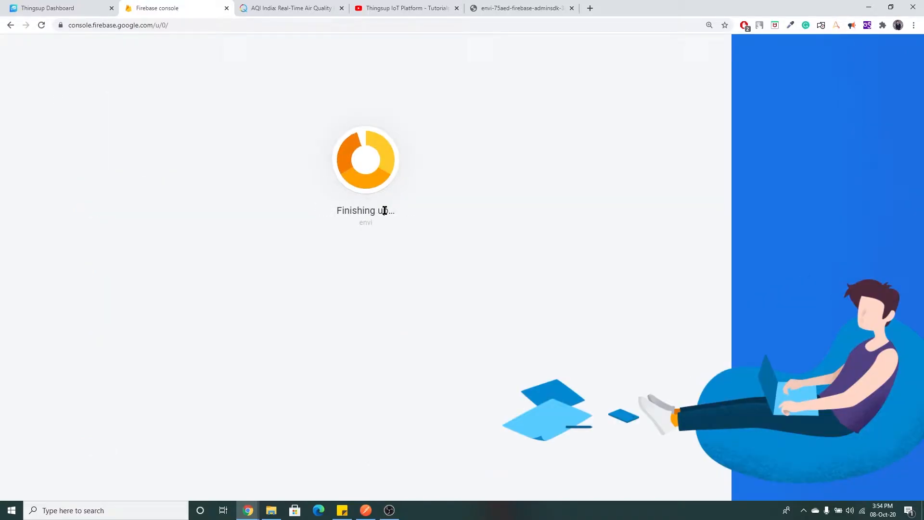
pyautogui.click(371, 292)
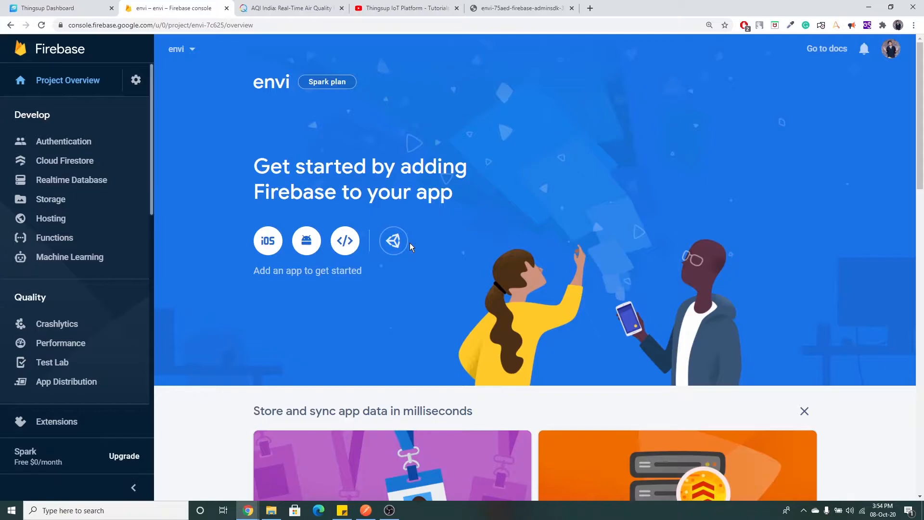
pyautogui.click(102, 162)
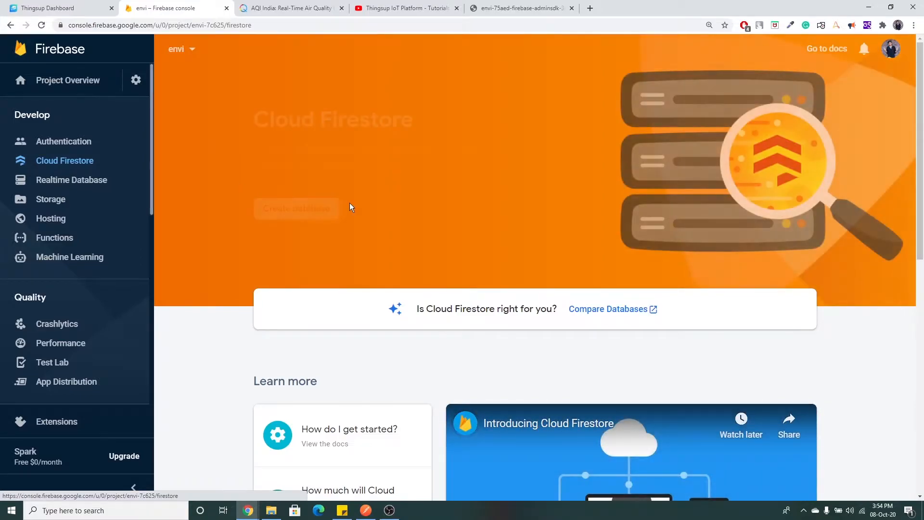
# Create the envi Cloud Firestore database in production mode with the default security rules.
pyautogui.click(318, 212)
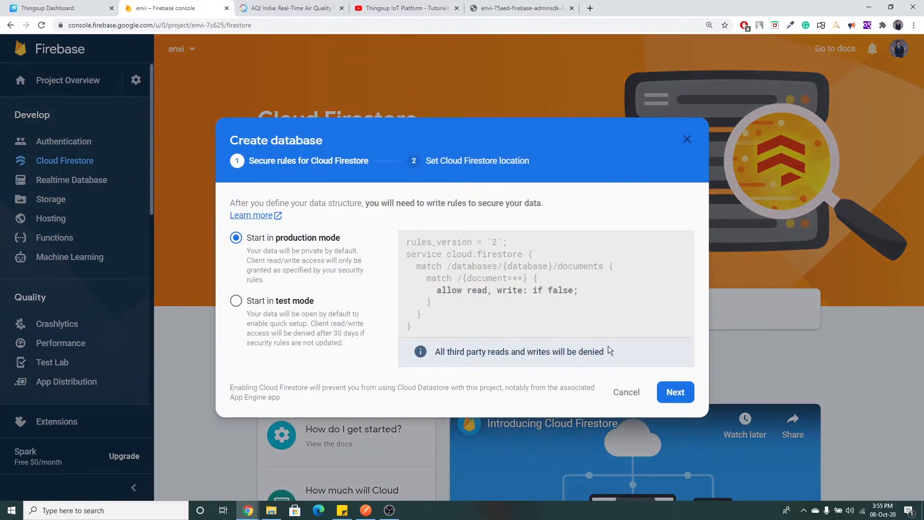
pyautogui.click(685, 392)
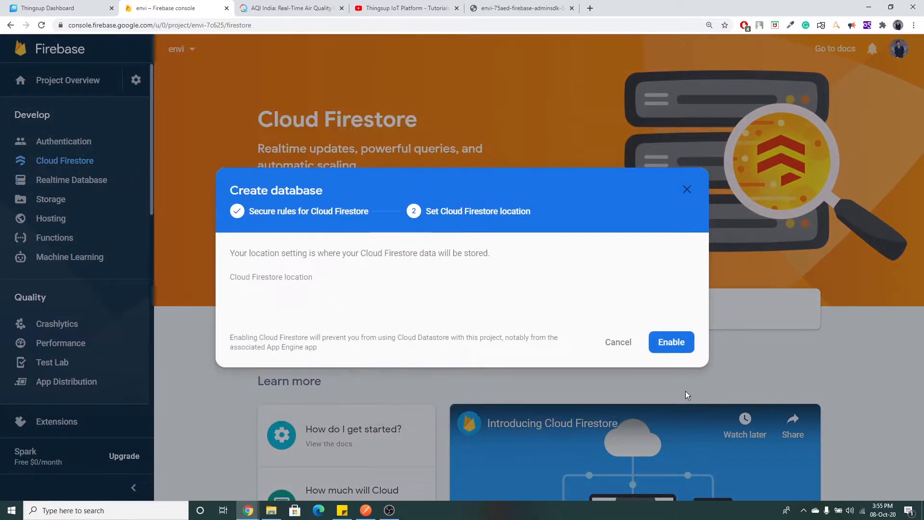
pyautogui.click(680, 345)
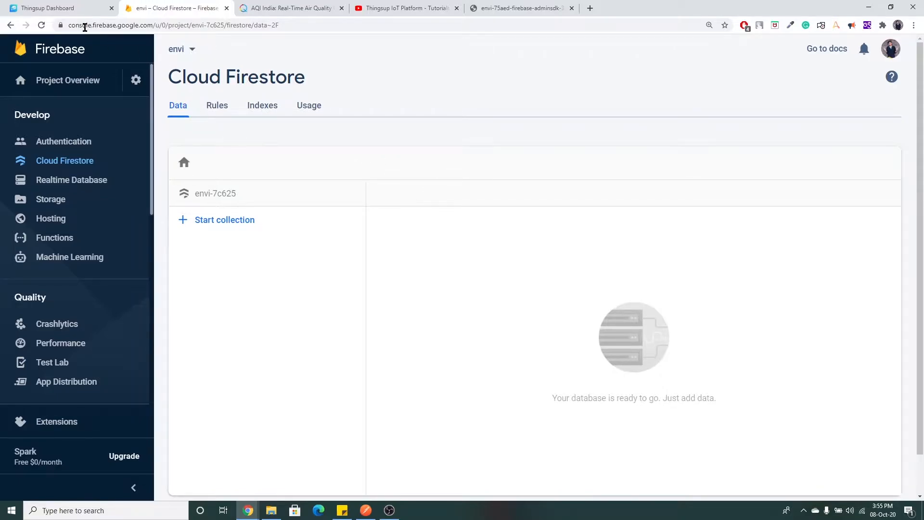
pyautogui.click(72, 10)
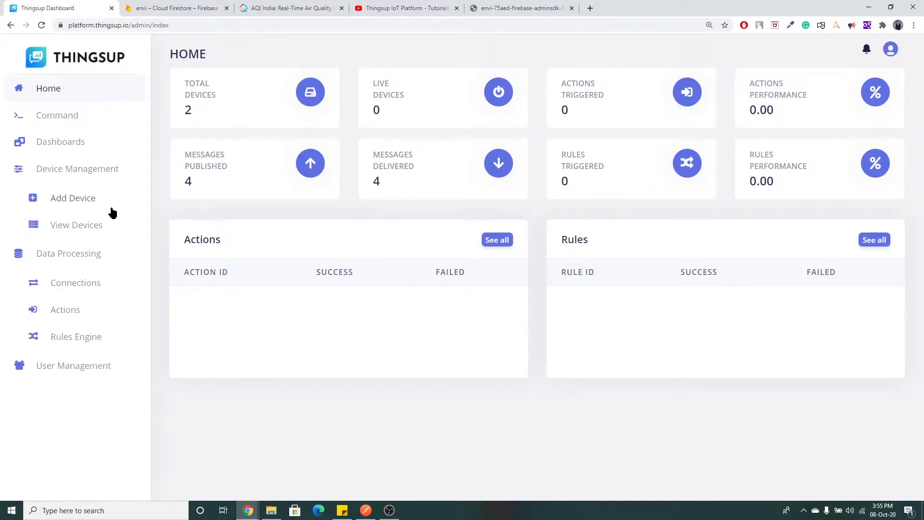
# Add a new Thingsup connection with ID 'cloudfirestore' and type Firebase.
pyautogui.click(87, 289)
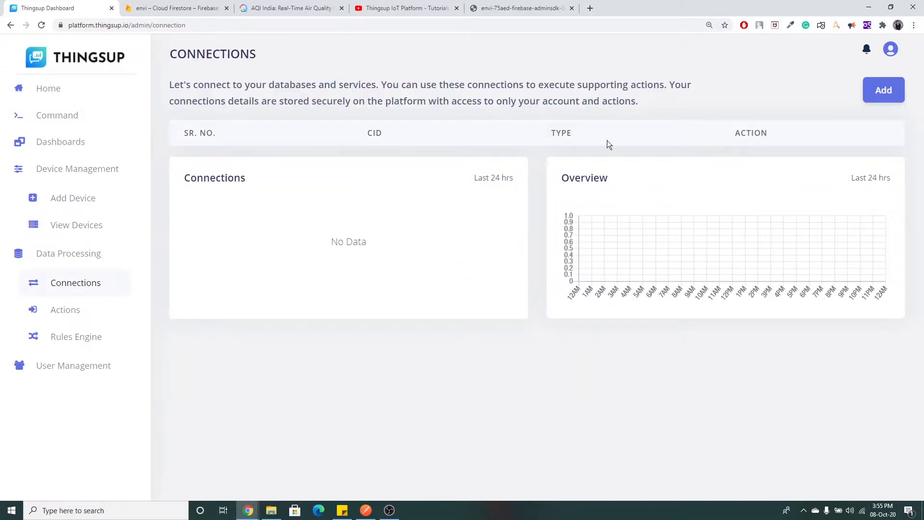
pyautogui.click(895, 94)
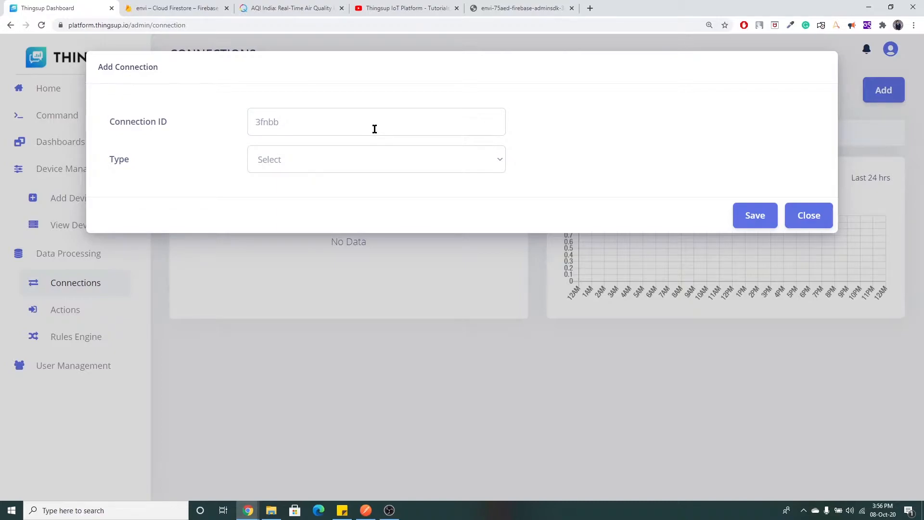
pyautogui.doubleClick(272, 120)
pyautogui.write('cloudfirestore')
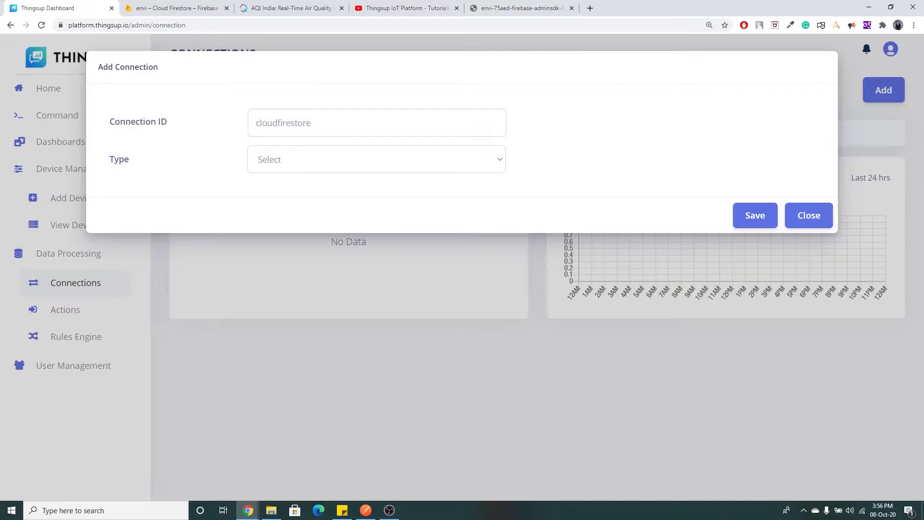
pyautogui.click(370, 166)
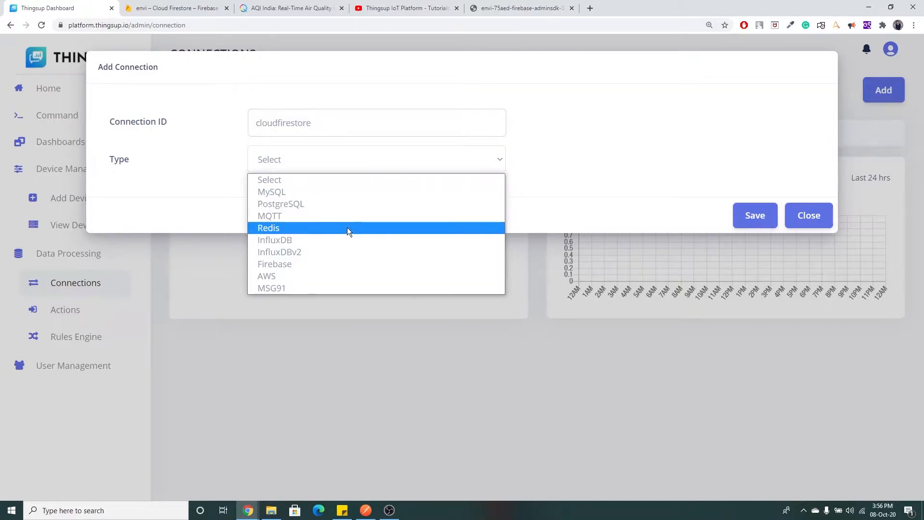
pyautogui.click(320, 265)
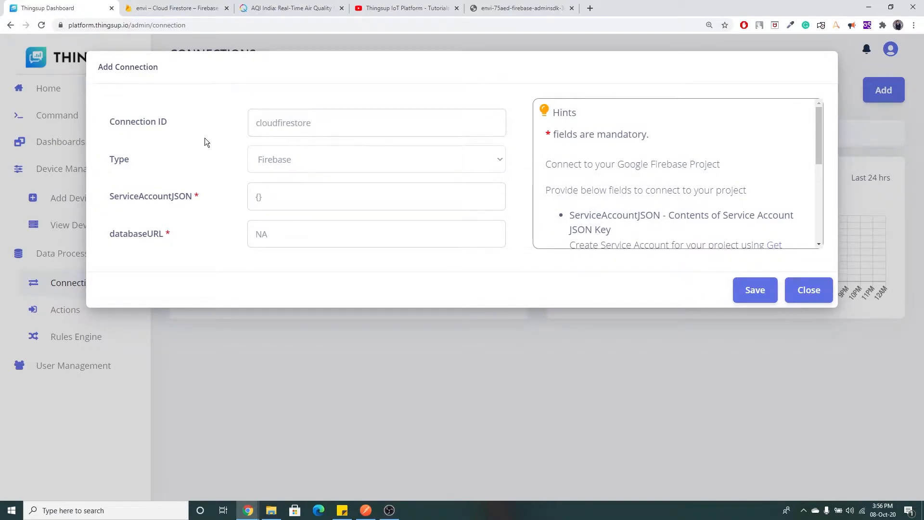
# Create a service account for envi in Project settings and generate a new private key.
pyautogui.click(177, 8)
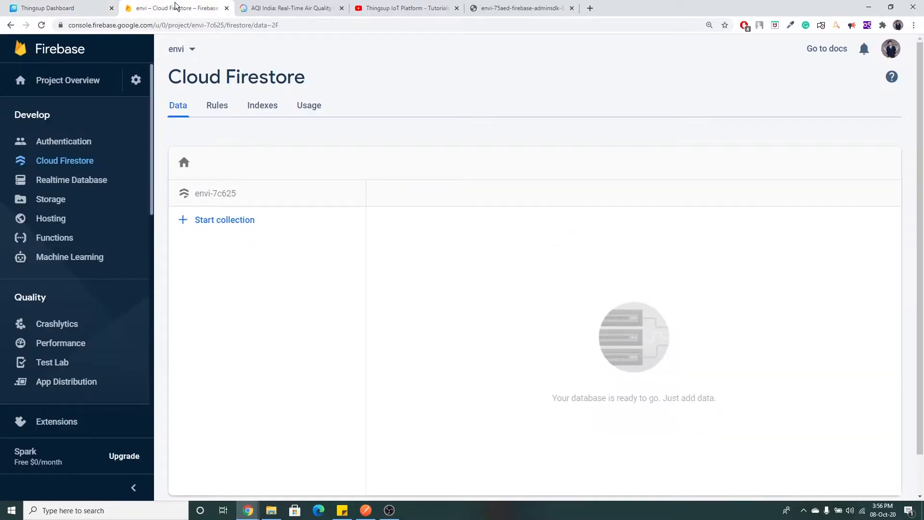
pyautogui.click(136, 81)
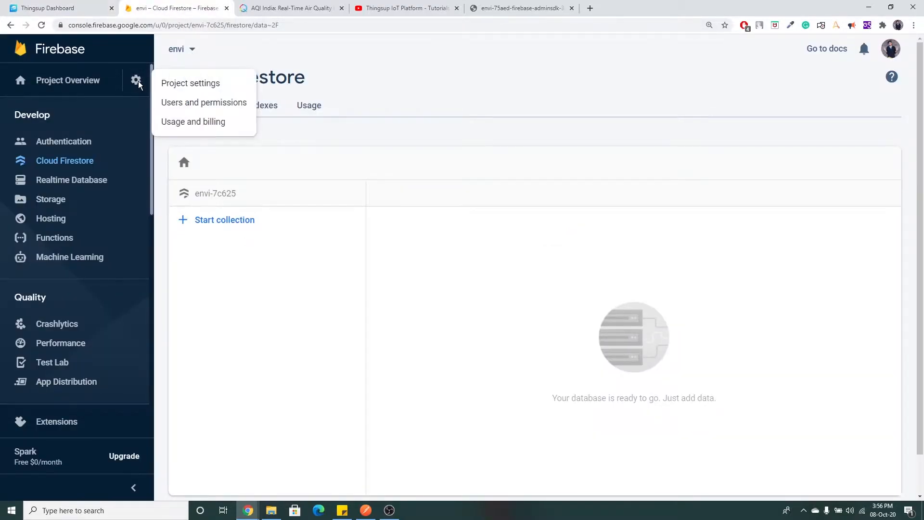
pyautogui.click(178, 86)
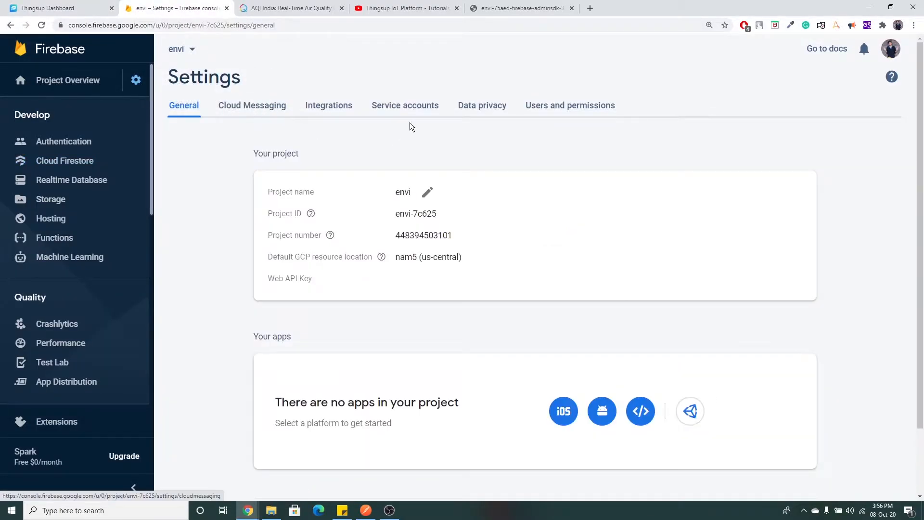
pyautogui.click(398, 107)
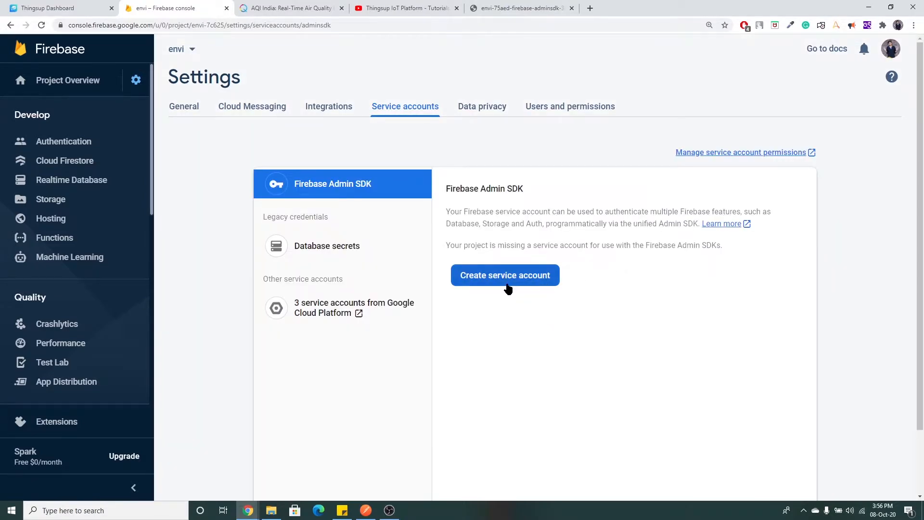
pyautogui.click(508, 277)
pyautogui.scroll(-2, 547, 296)
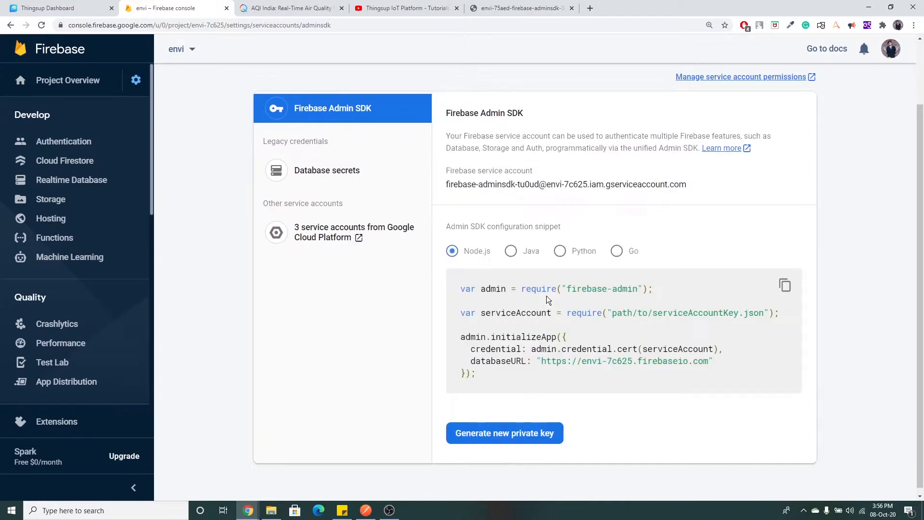
pyautogui.click(498, 431)
pyautogui.click(534, 335)
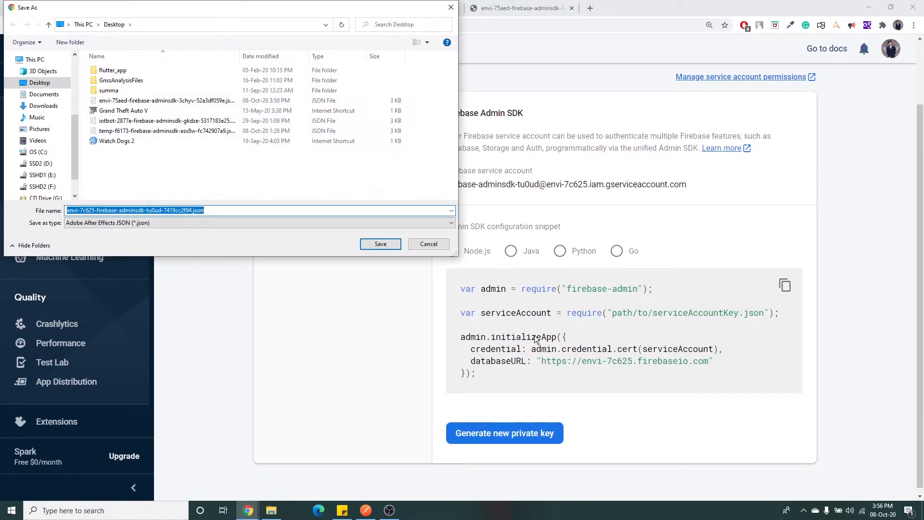
# Save the private key JSON to the Desktop, open it and select all its contents.
pyautogui.click(381, 244)
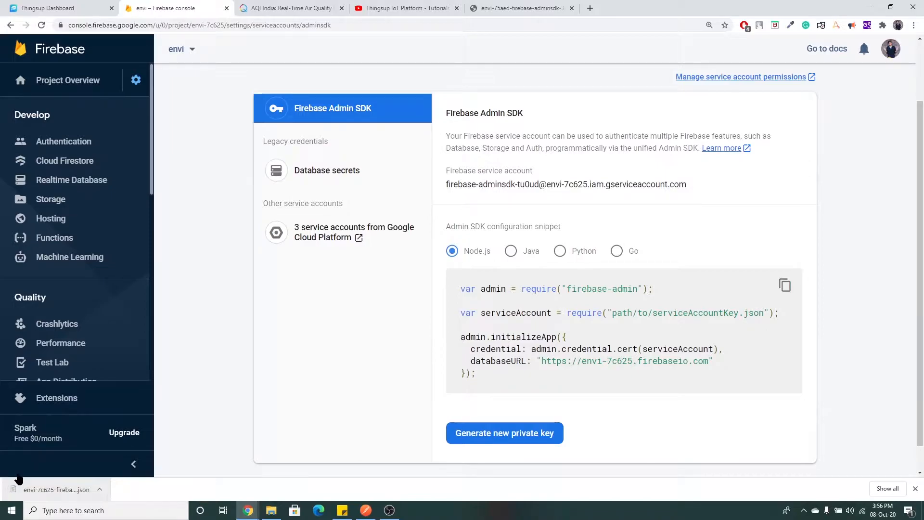
pyautogui.click(30, 488)
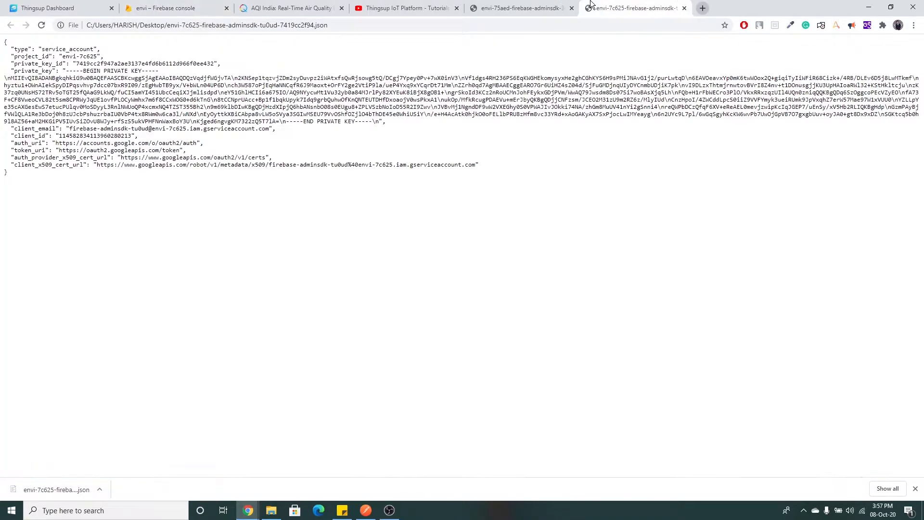
pyautogui.click(571, 8)
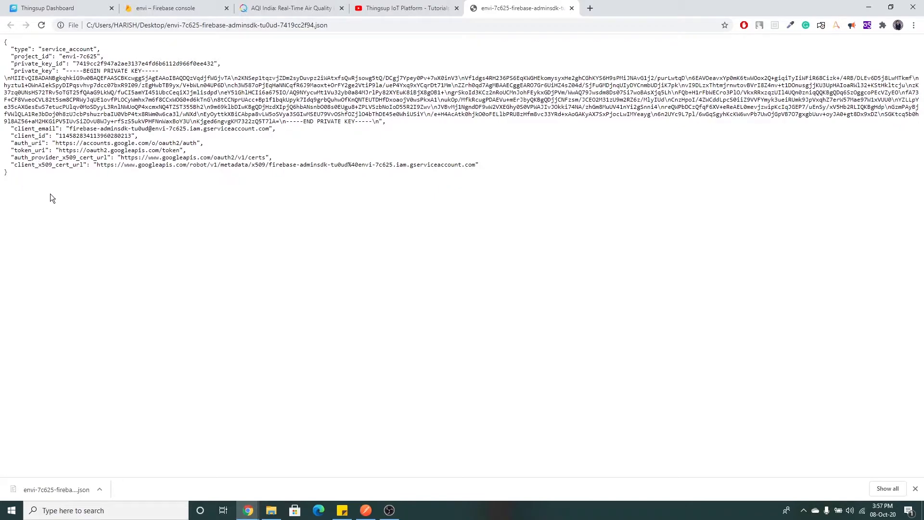
pyautogui.hotkey('ctrl', 'a')
pyautogui.click(43, 8)
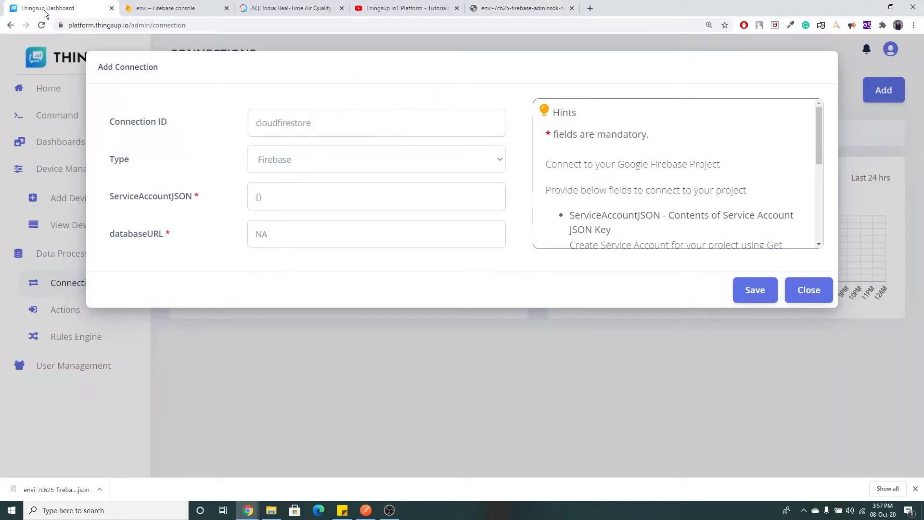
# Paste the key JSON into ServiceAccountJSON and save the cloudfirestore connection.
pyautogui.click(268, 198)
pyautogui.hotkey('ctrl', 'v')
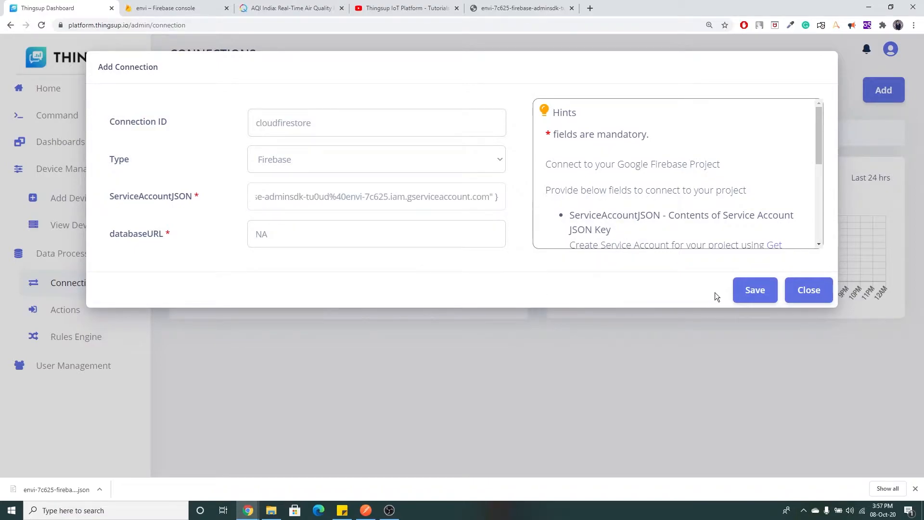
pyautogui.click(747, 292)
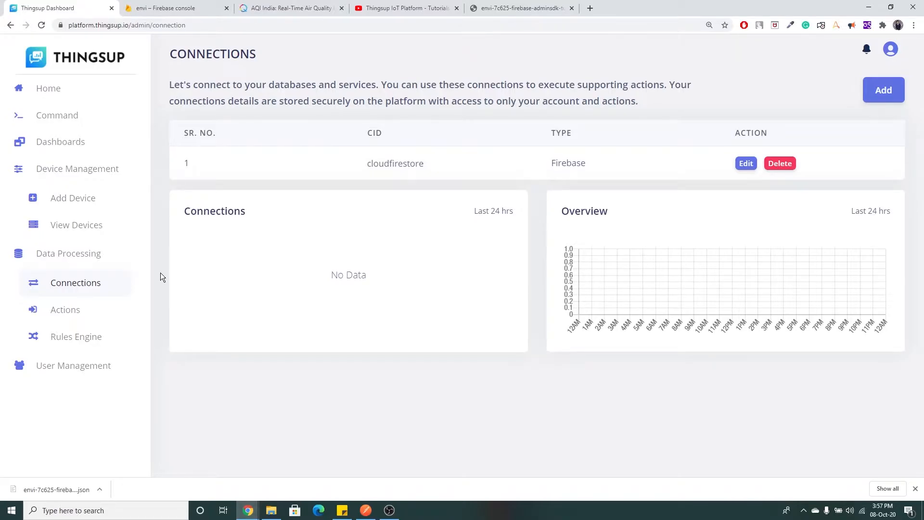
pyautogui.click(86, 312)
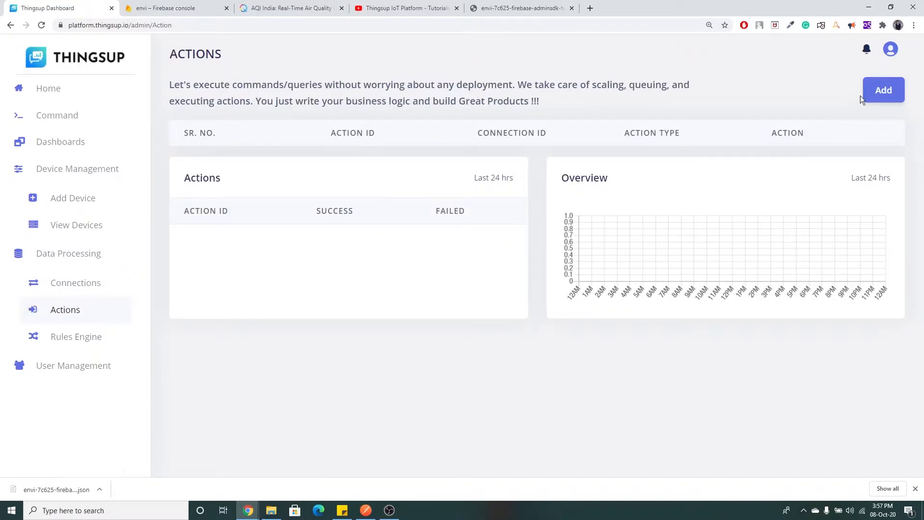
# Add a new action 'setfirestore' of type Firebase Cloud Firestore.
pyautogui.click(873, 83)
pyautogui.moveTo(303, 123); pyautogui.dragTo(244, 124)
pyautogui.write('setfirestore')
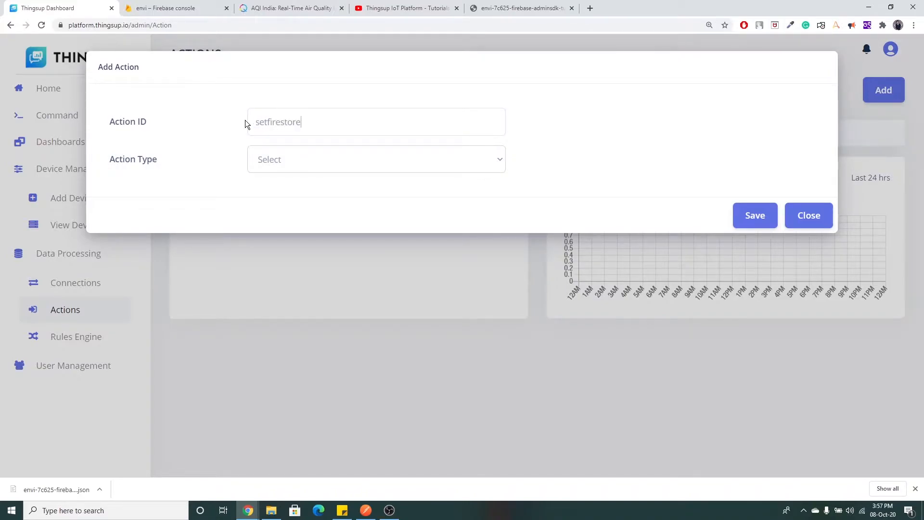
pyautogui.click(290, 157)
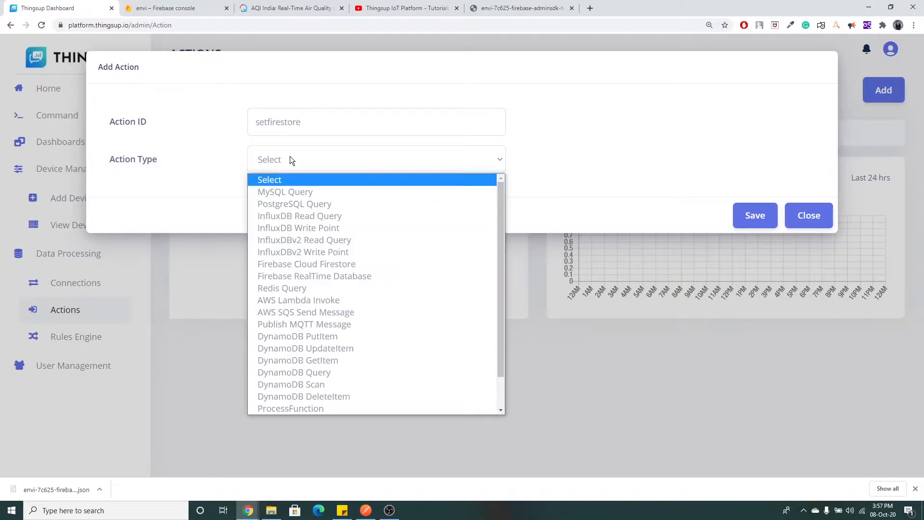
pyautogui.click(351, 265)
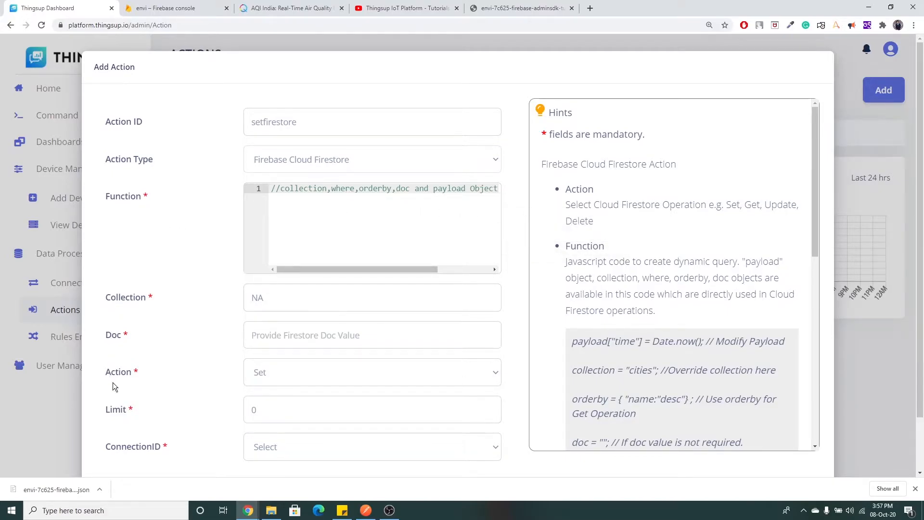
# Link setfirestore to the cloudfirestore connection and change its Collection from NA to 'cities'.
pyautogui.scroll(-2, 183, 391)
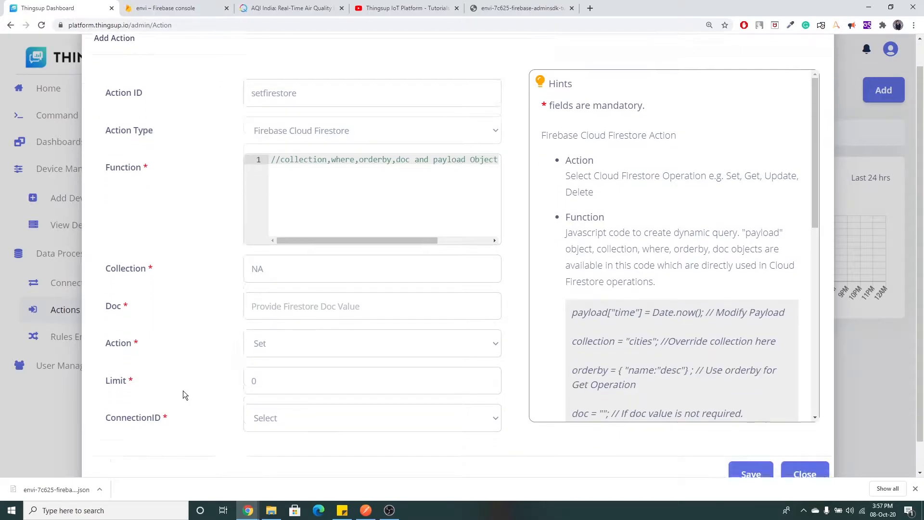
pyautogui.scroll(2, 189, 386)
pyautogui.click(322, 449)
pyautogui.click(313, 478)
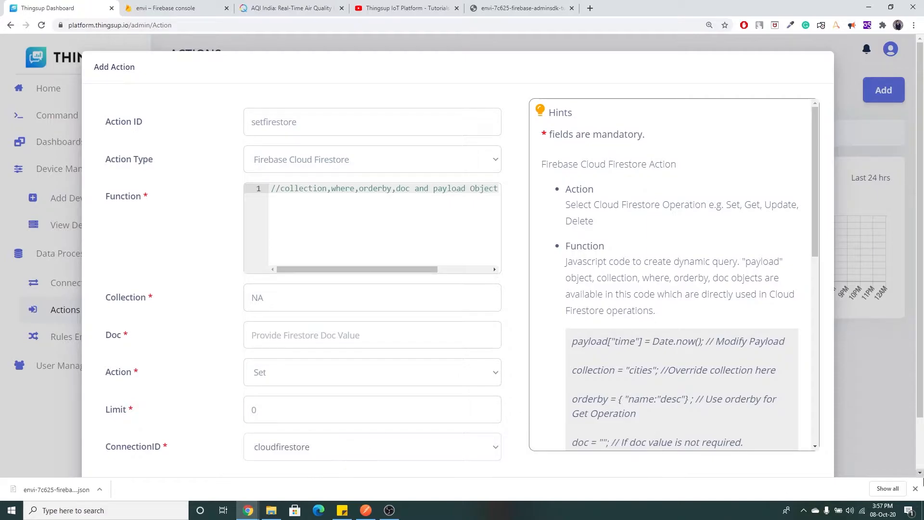
pyautogui.click(915, 488)
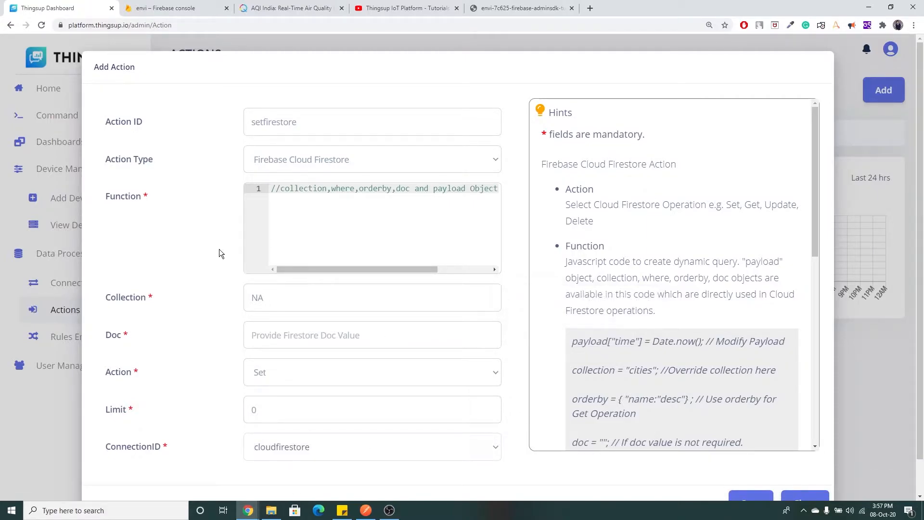
pyautogui.moveTo(281, 297); pyautogui.dragTo(239, 302)
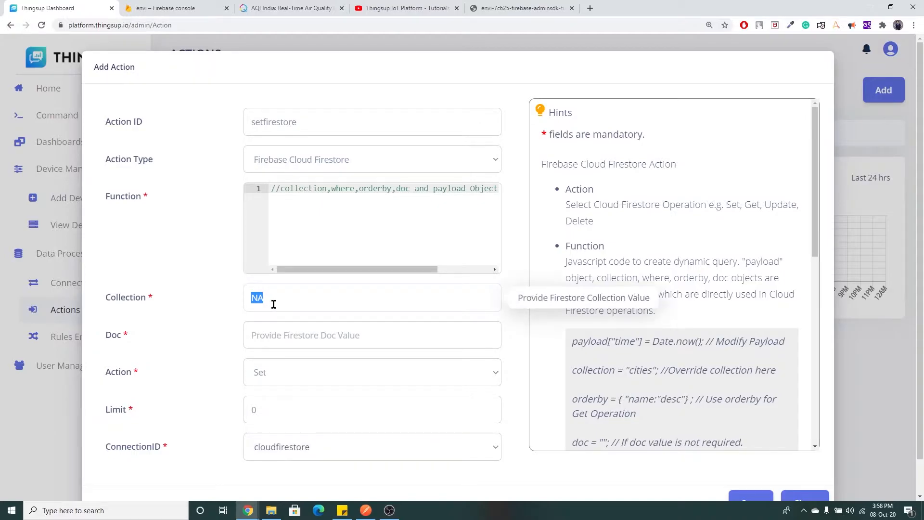
pyautogui.write('cities')
pyautogui.click(284, 8)
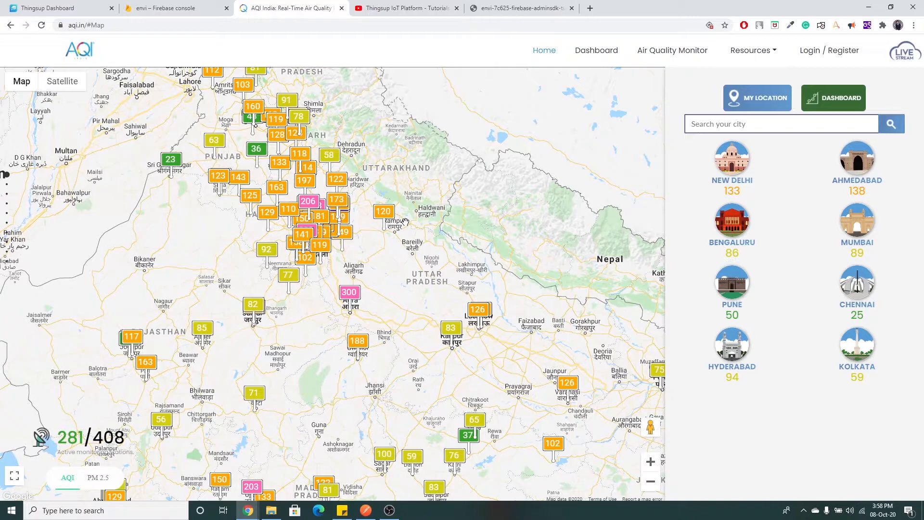
pyautogui.moveTo(444, 235); pyautogui.dragTo(441, 103)
pyautogui.moveTo(481, 268); pyautogui.dragTo(436, 163)
pyautogui.moveTo(249, 228)
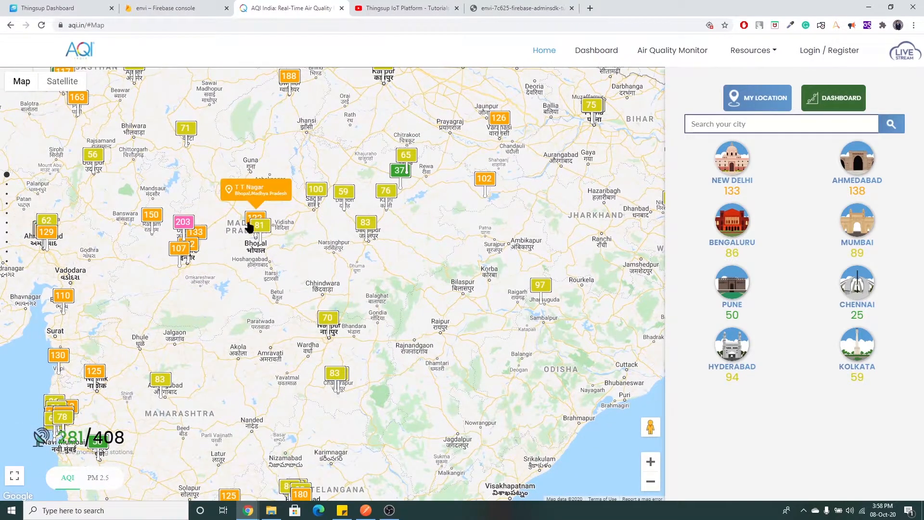
pyautogui.moveTo(429, 194); pyautogui.dragTo(451, 322)
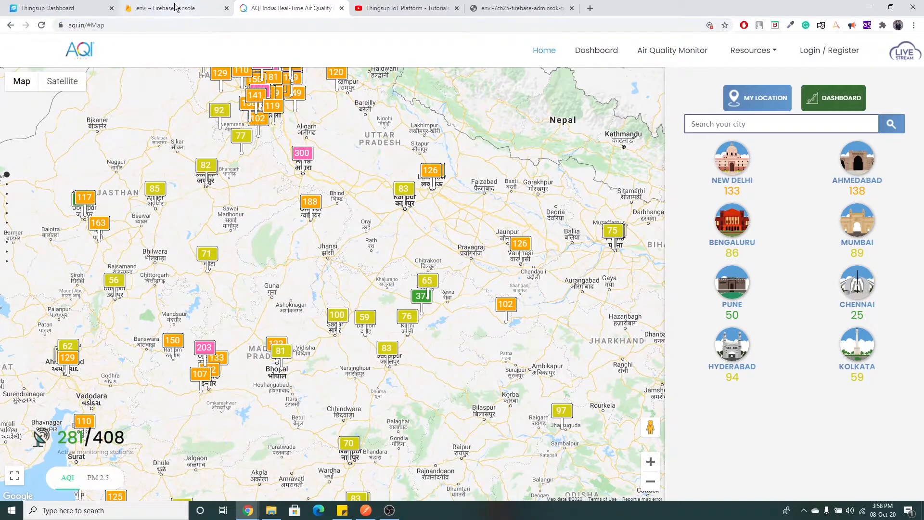
pyautogui.click(67, 6)
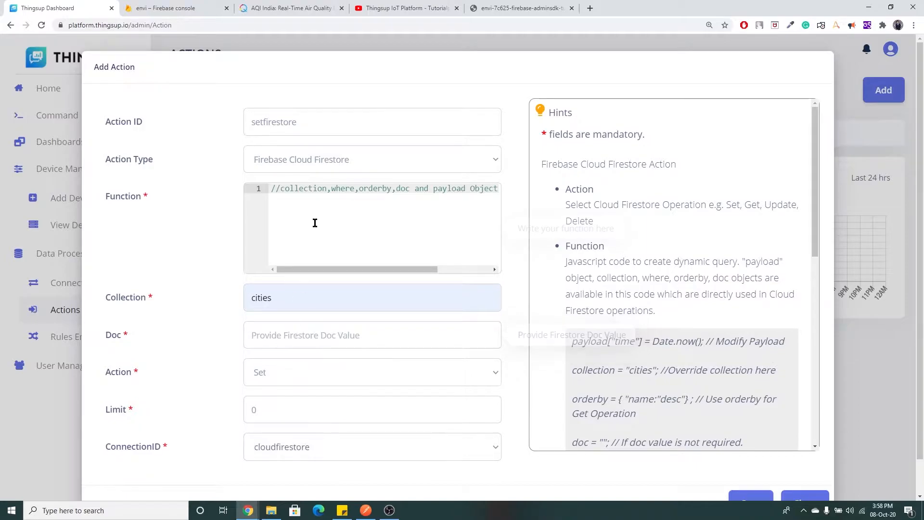
# Add 'doc=payload.cityname;' to the function, set Doc to NA, and save setfirestore.
pyautogui.click(315, 200)
pyautogui.press('Return')
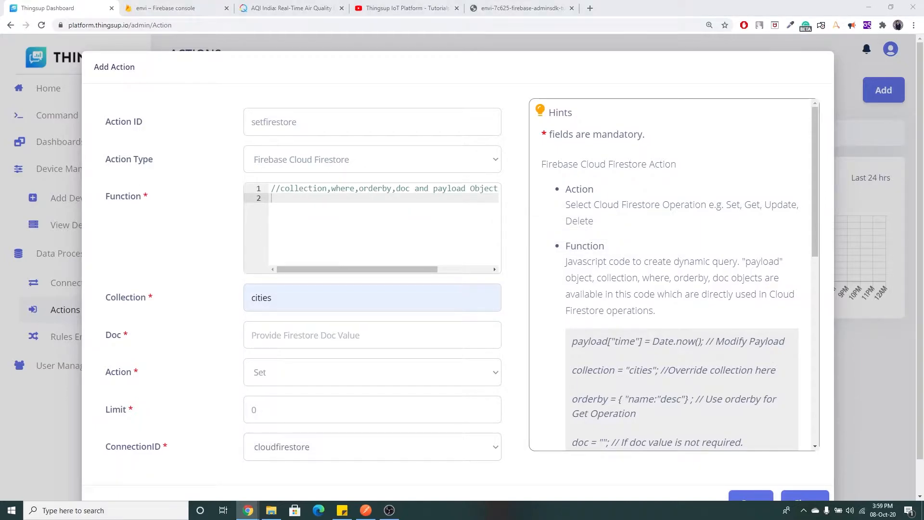
pyautogui.click(334, 200)
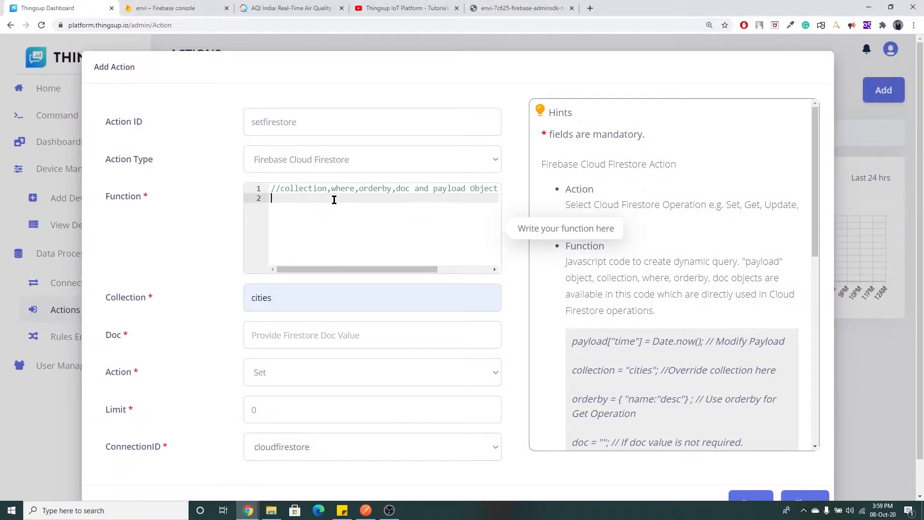
pyautogui.write('doc=payload.cityname;')
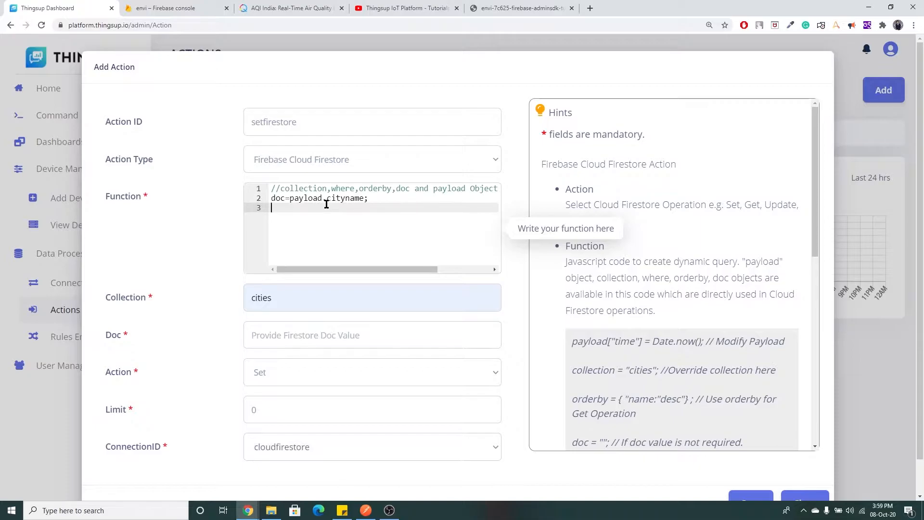
pyautogui.click(319, 339)
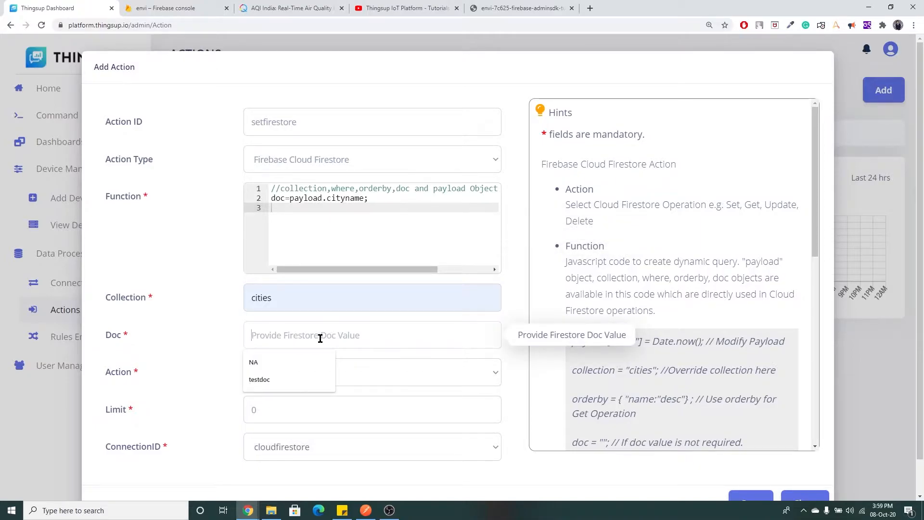
pyautogui.click(254, 362)
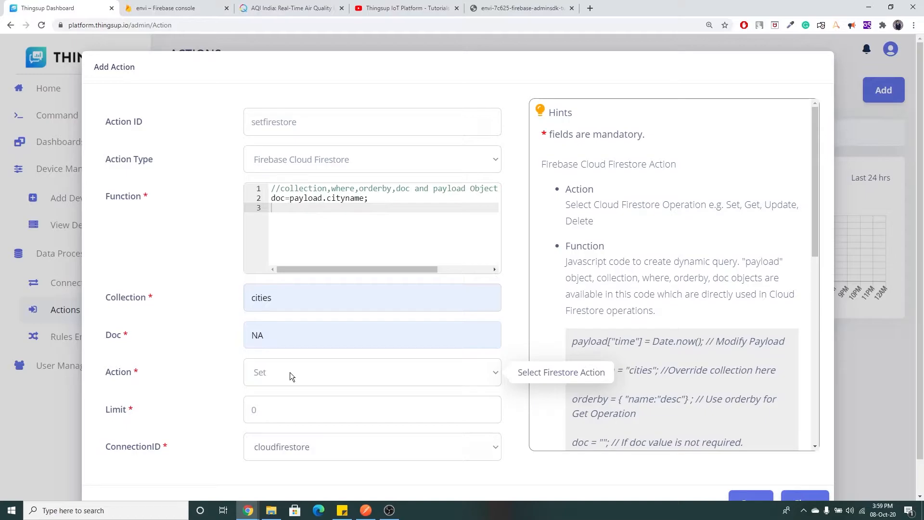
pyautogui.click(749, 499)
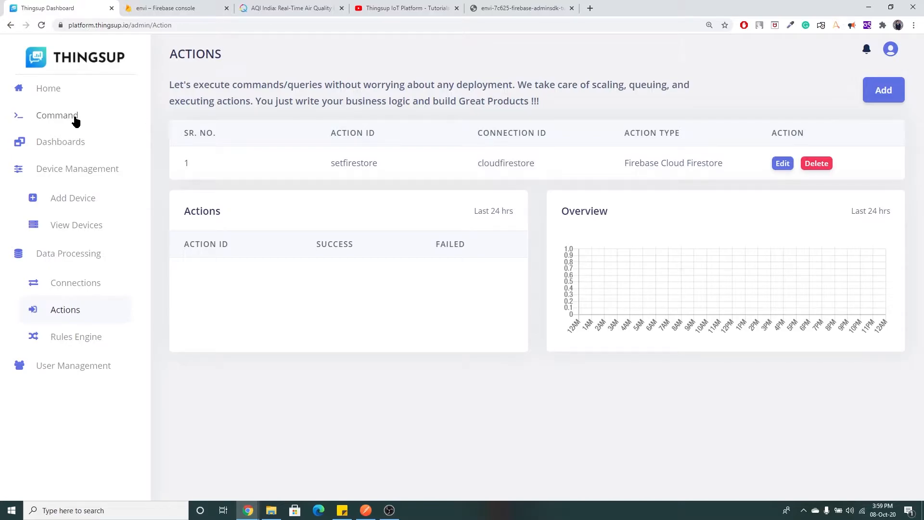
# Open Action Command, choose setfirestore as the action ID, and start an empty JSON payload.
pyautogui.click(57, 118)
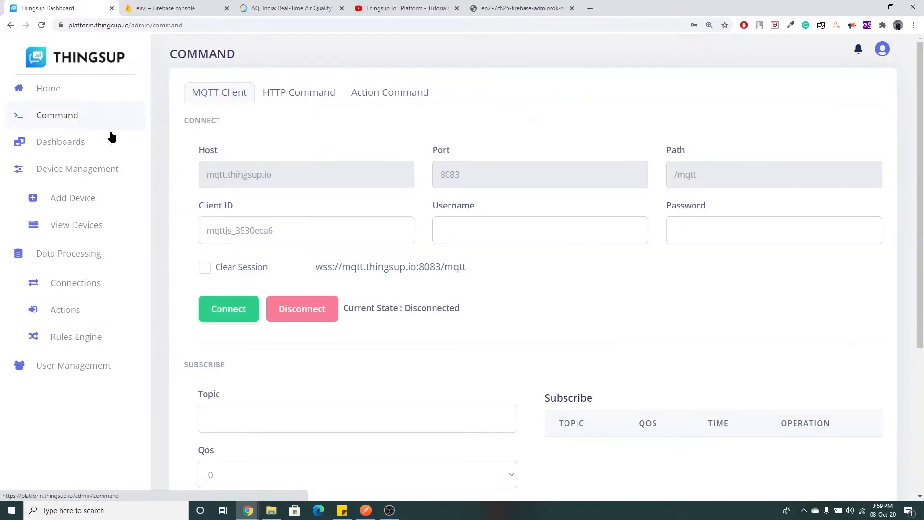
pyautogui.click(401, 103)
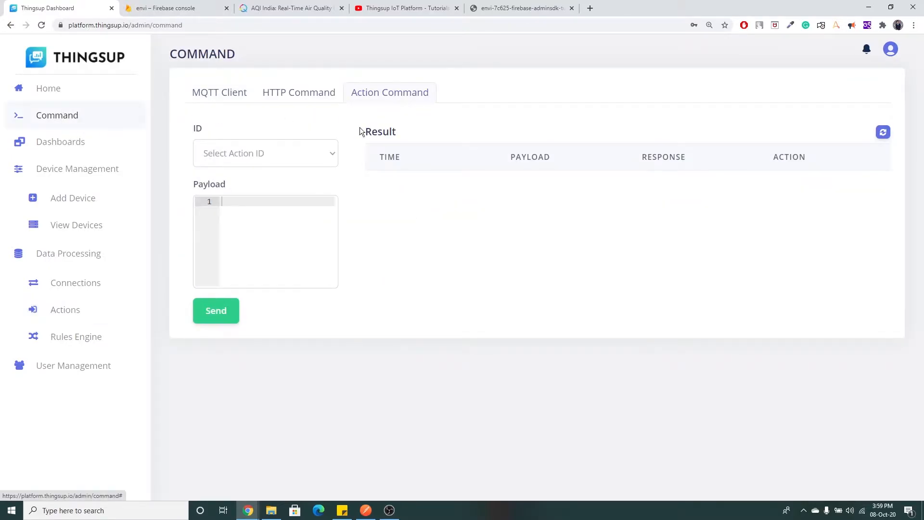
pyautogui.click(329, 162)
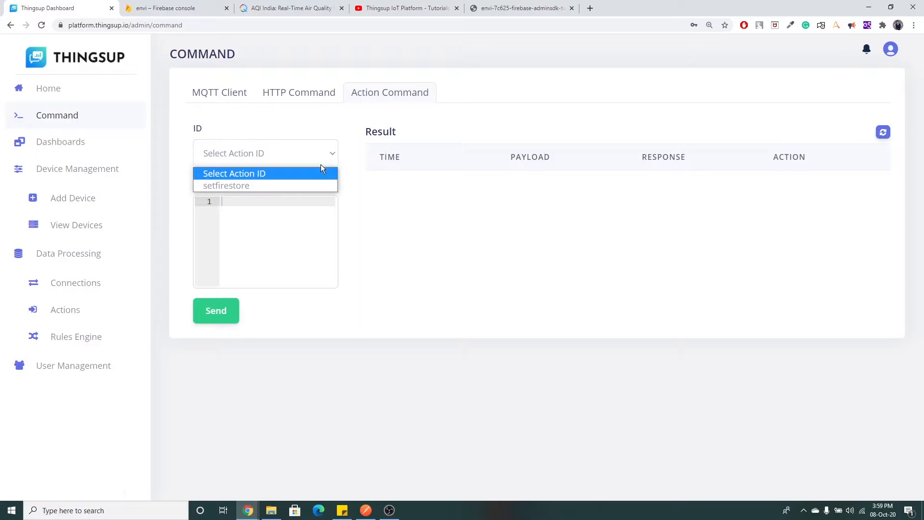
pyautogui.click(242, 188)
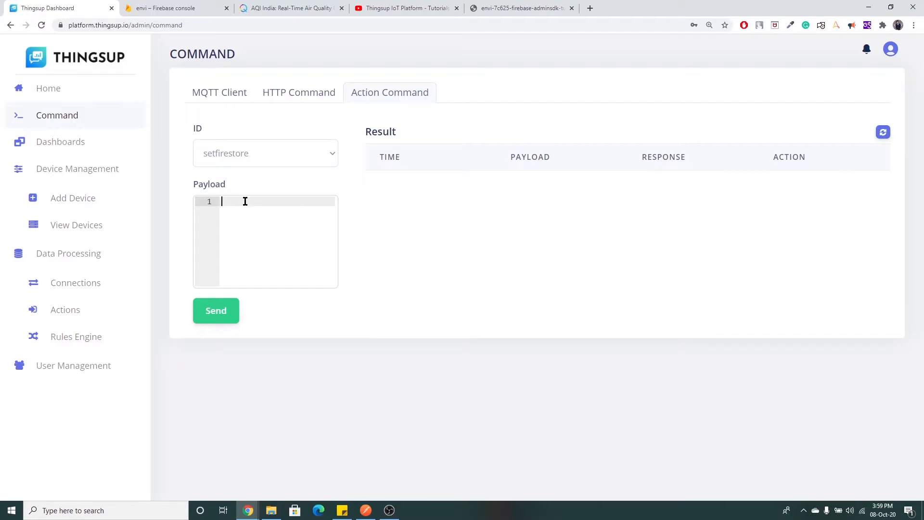
pyautogui.write('{')
pyautogui.press('Return')
pyautogui.write('}')
pyautogui.press('BackSpace')
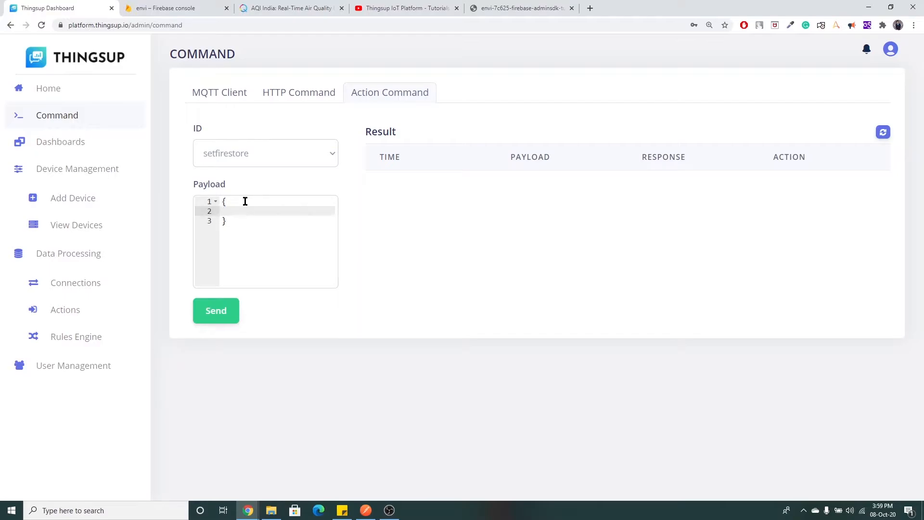
# Paste the chennai JSON (temp 23, humidity 90, aqi 60) from Sticky Notes as the payload and send it.
pyautogui.click(342, 511)
pyautogui.moveTo(718, 122); pyautogui.dragTo(729, 169)
pyautogui.rightClick(735, 158)
pyautogui.click(749, 161)
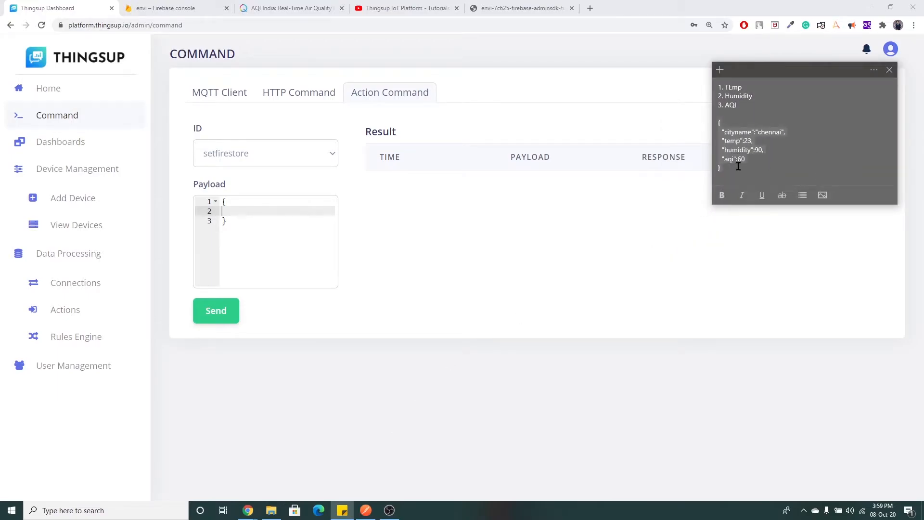
pyautogui.rightClick(247, 209)
pyautogui.click(215, 221)
pyautogui.moveTo(216, 222); pyautogui.dragTo(210, 196)
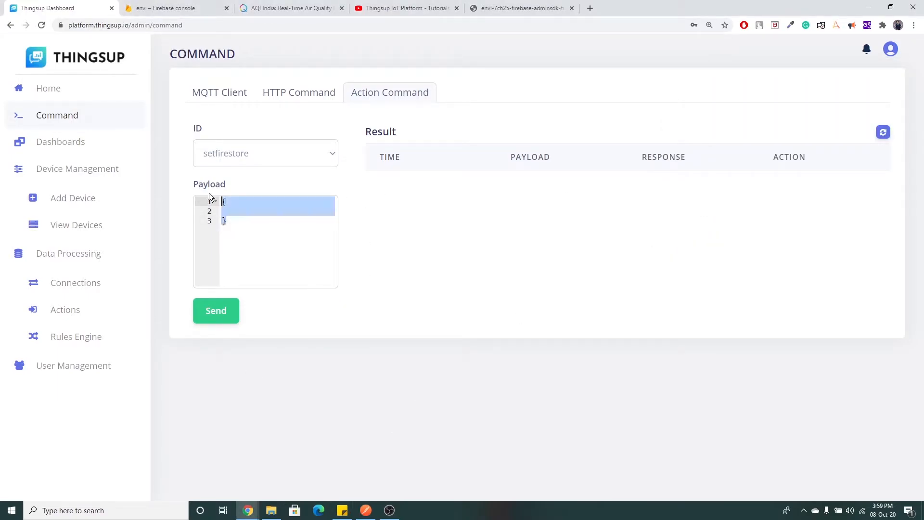
pyautogui.rightClick(230, 206)
pyautogui.click(270, 254)
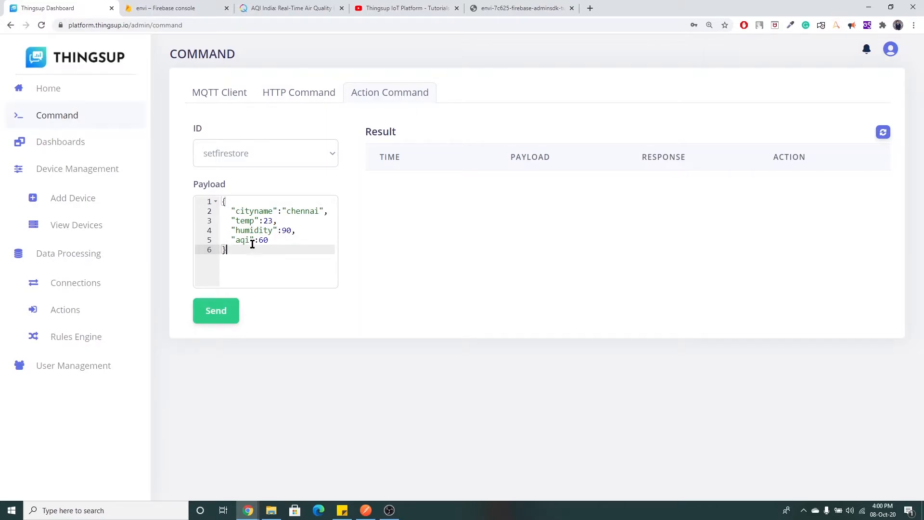
pyautogui.click(228, 317)
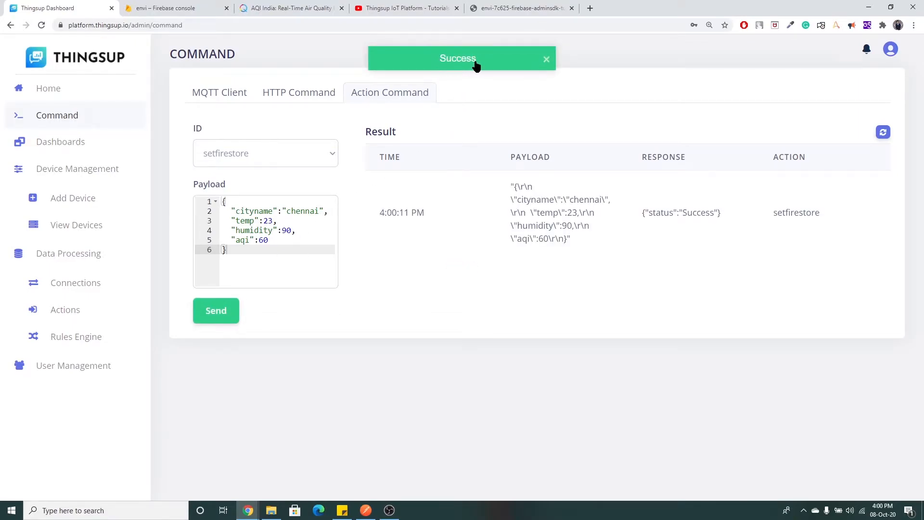
pyautogui.click(195, 6)
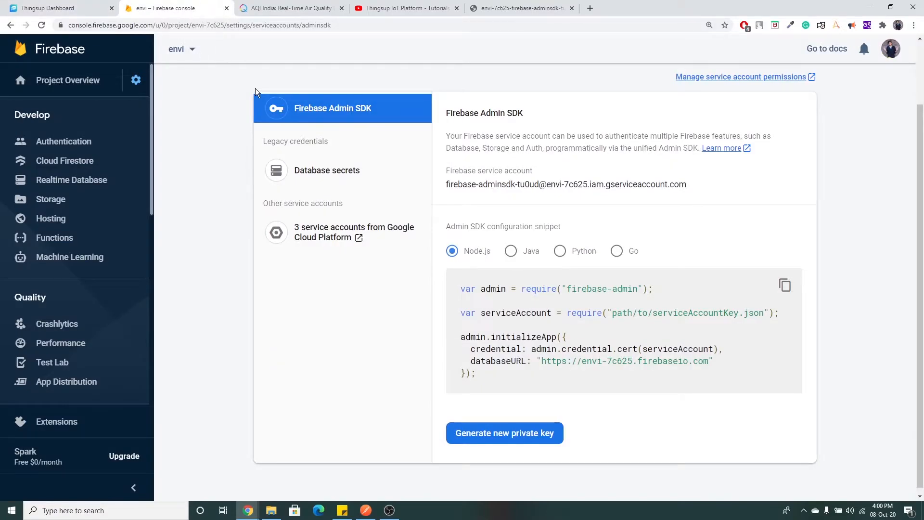
# Check the chennai document (aqi 60, humidity 90, temp 23) in Firestore's cities collection.
pyautogui.click(85, 165)
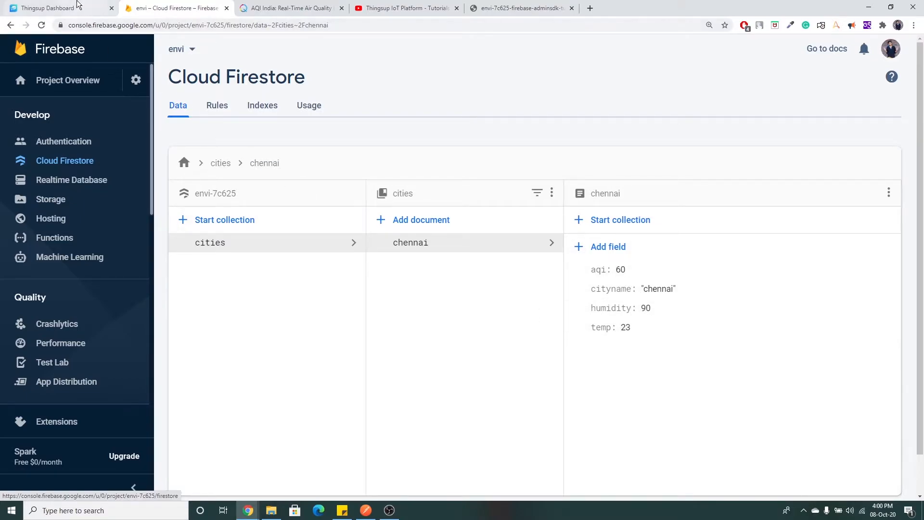
pyautogui.click(74, 8)
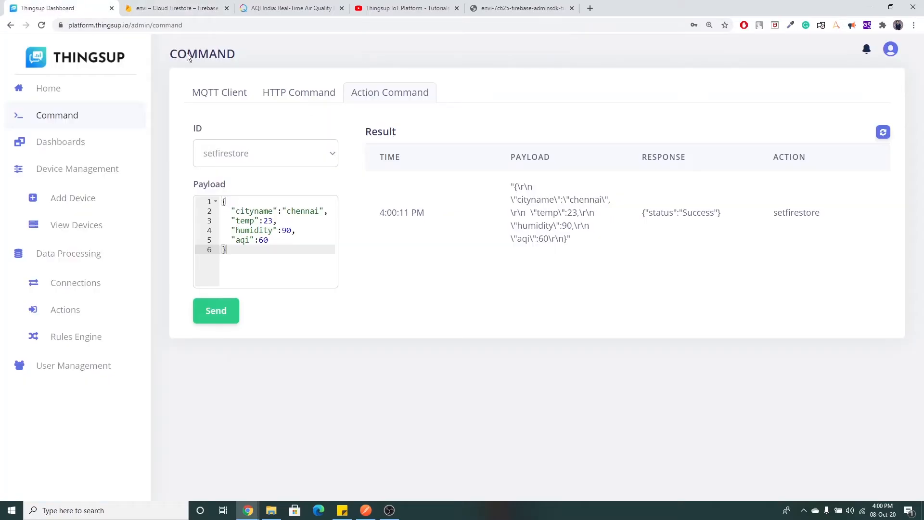
# Edit the payload to city pune, temp 25, humidity 80, and send it through setfirestore.
pyautogui.doubleClick(305, 212)
pyautogui.write('pune')
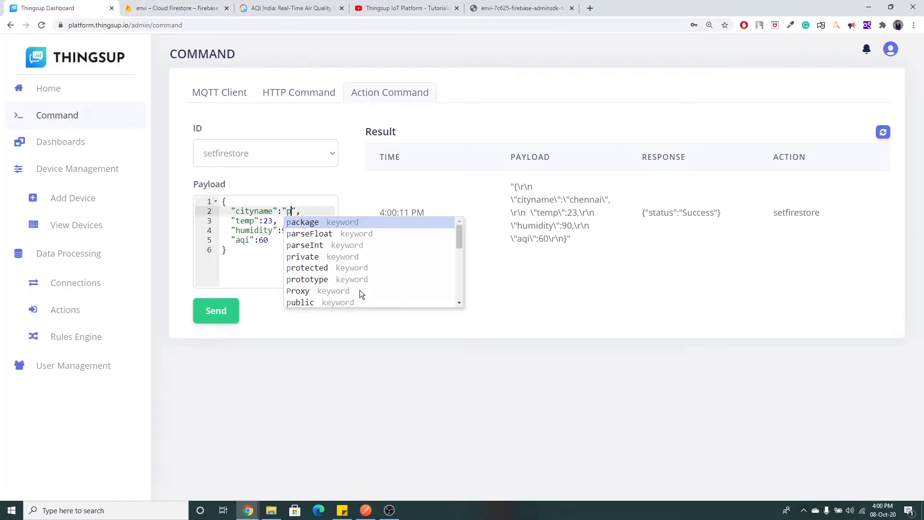
pyautogui.click(270, 220)
pyautogui.press('BackSpace')
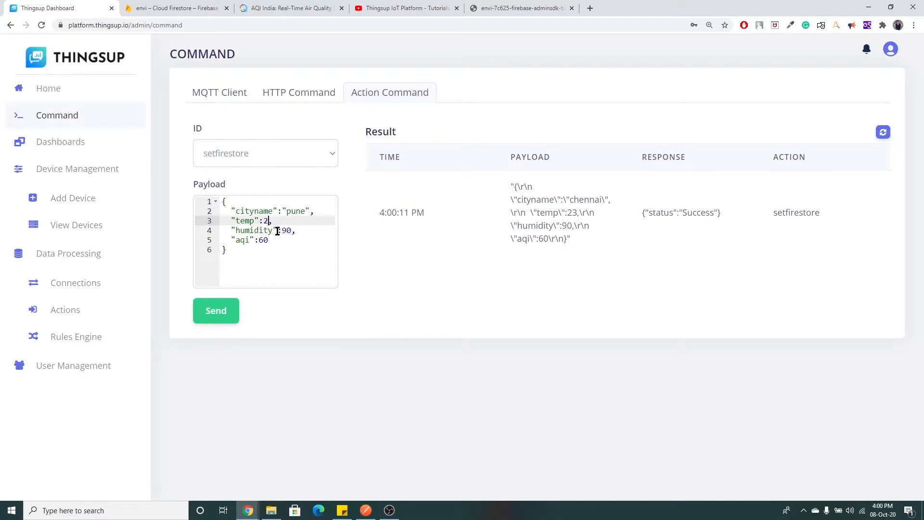
pyautogui.write('5')
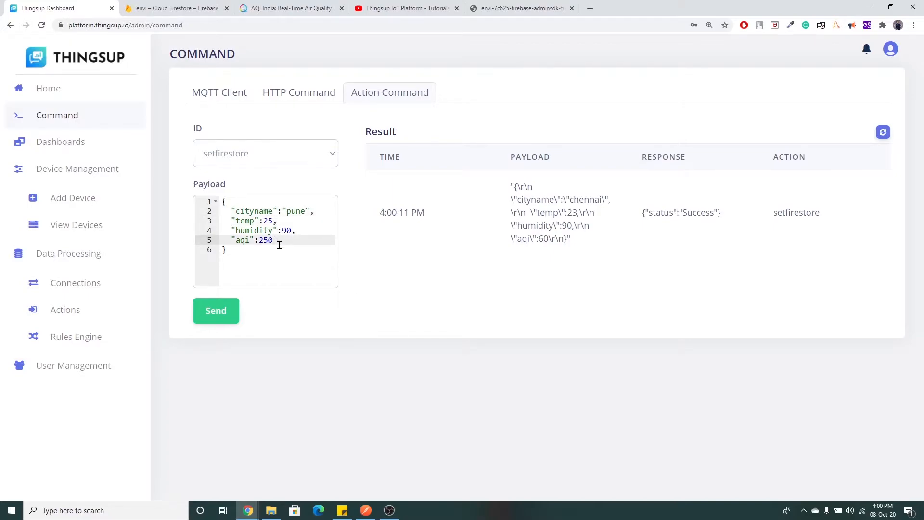
pyautogui.doubleClick(287, 231)
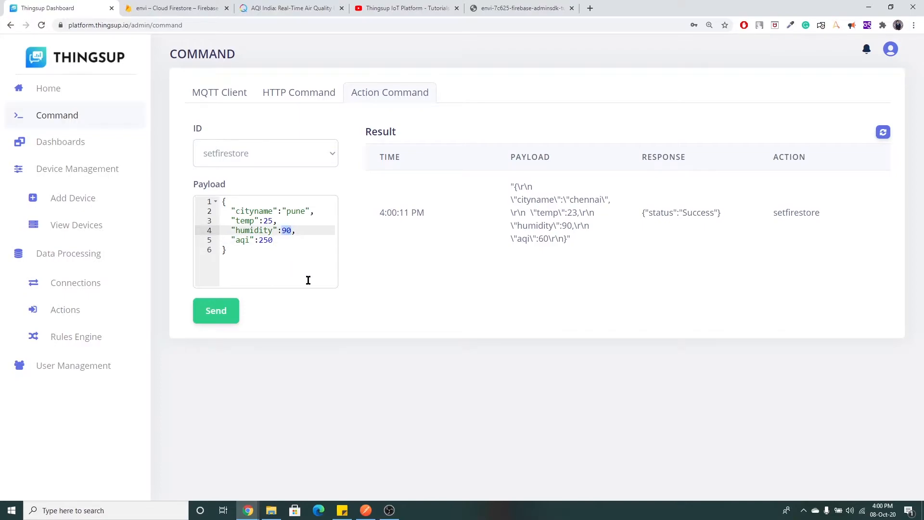
pyautogui.write('80')
pyautogui.click(217, 310)
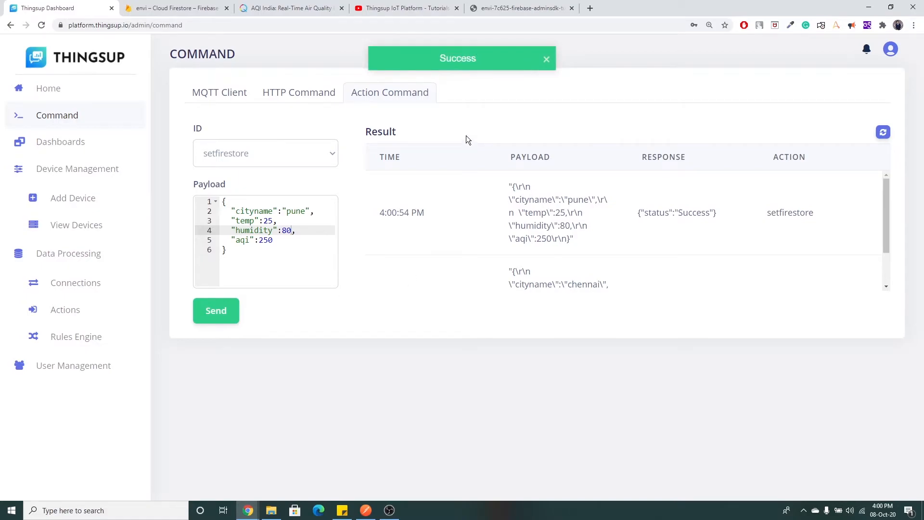
pyautogui.click(168, 5)
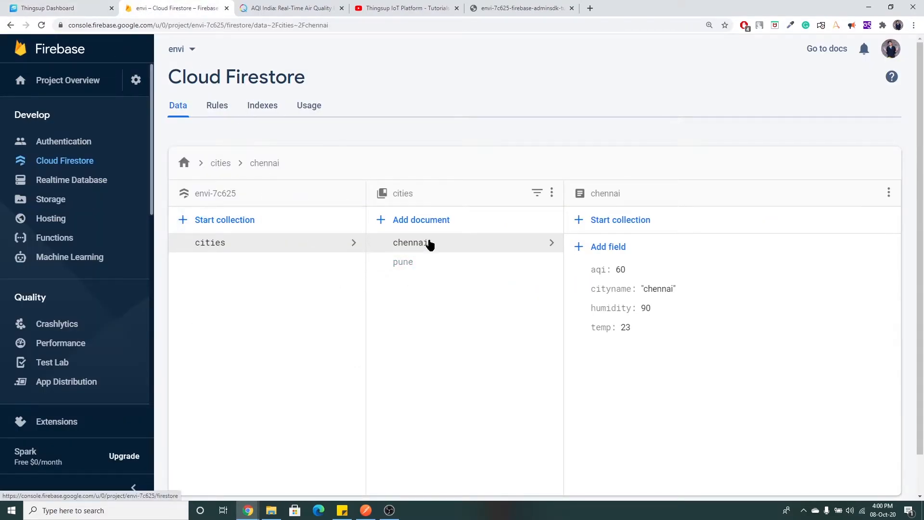
# Open the new pune document in the cities collection to view its fields.
pyautogui.click(424, 266)
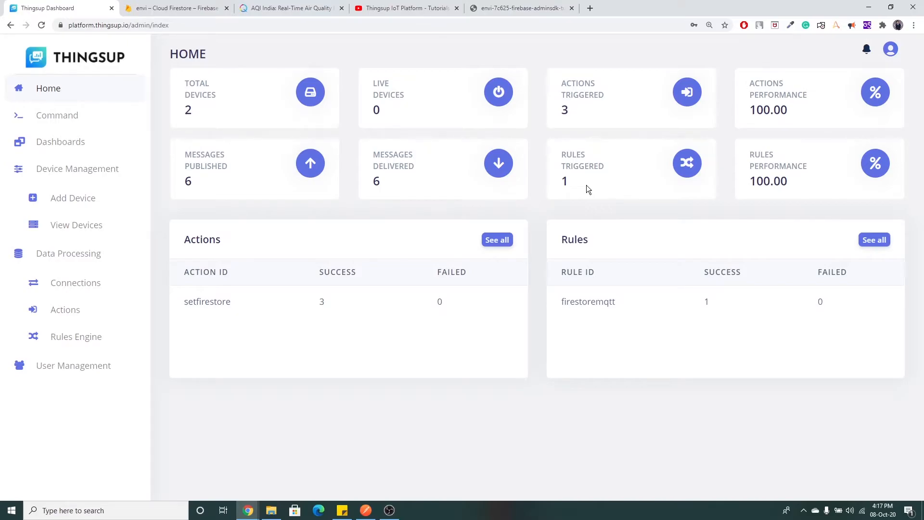
# Bring up the AQI India air-quality map and pan it to see other cities.
pyautogui.click(289, 8)
pyautogui.moveTo(371, 236); pyautogui.dragTo(445, 232)
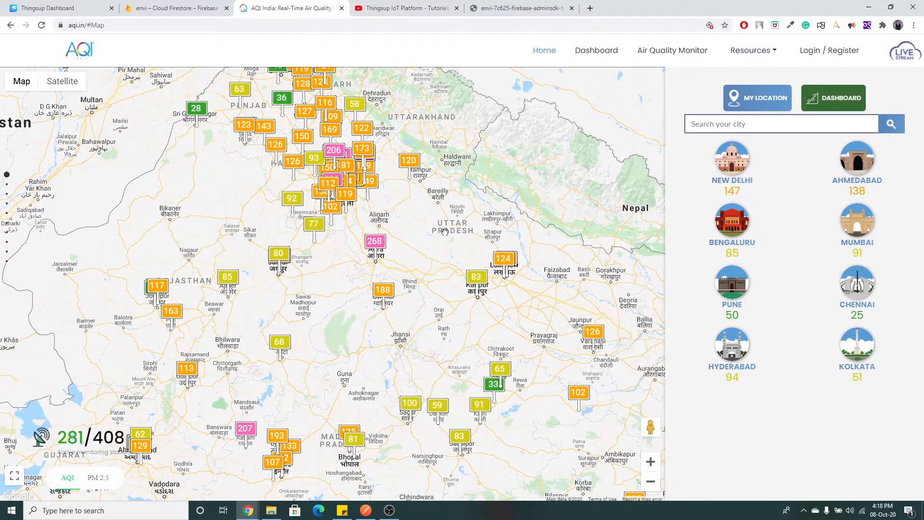
# Pan the AQI map to northern cities, glance at the Firestore chennai data, then return to the Thingsup dashboard.
pyautogui.moveTo(439, 215); pyautogui.dragTo(435, 246)
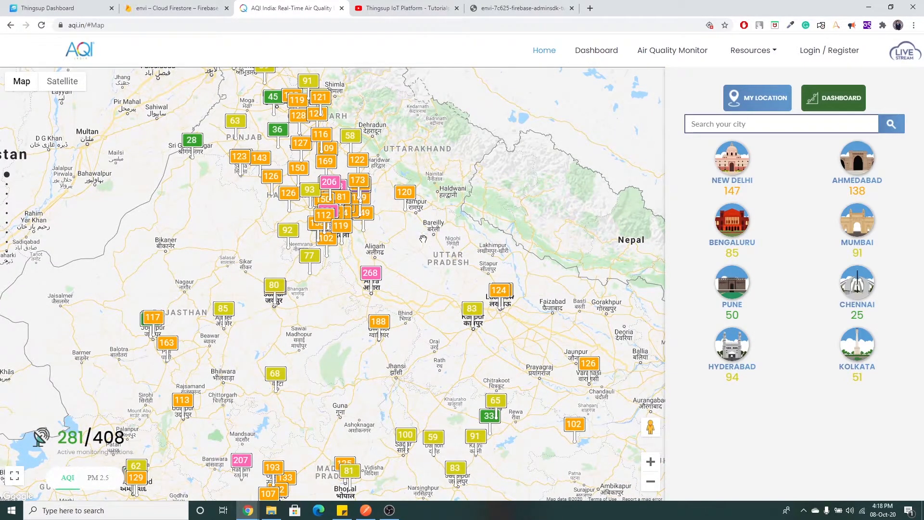
pyautogui.click(171, 7)
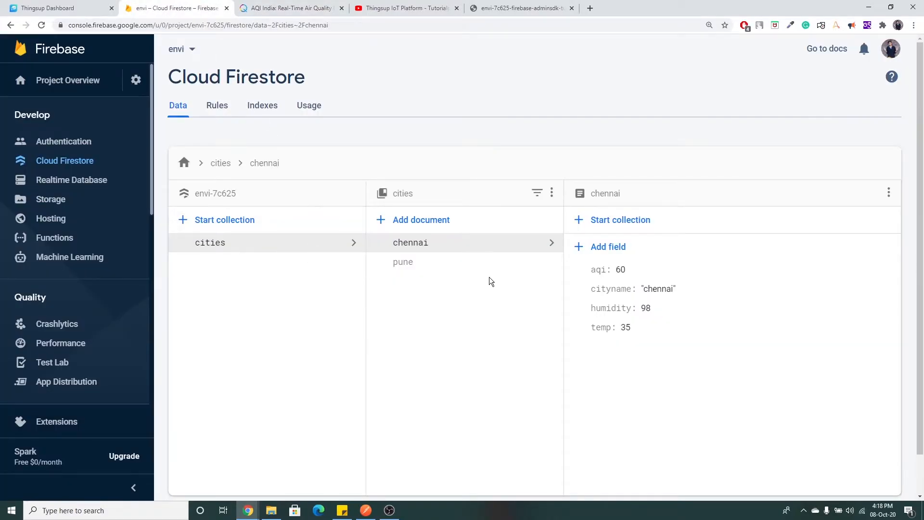
pyautogui.click(52, 12)
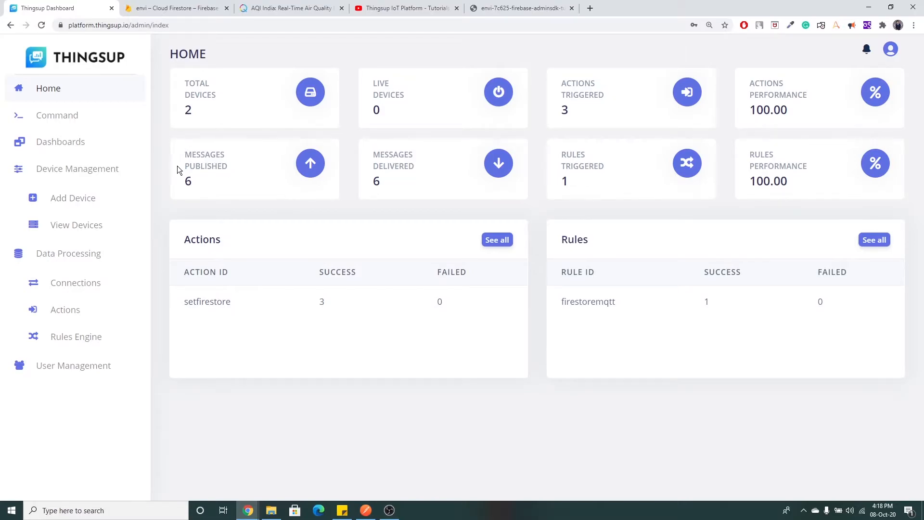
# Open Thingsup's Add Device form, then highlight 'MQTT Basics' in the Part #2 tutorial video title.
pyautogui.click(94, 200)
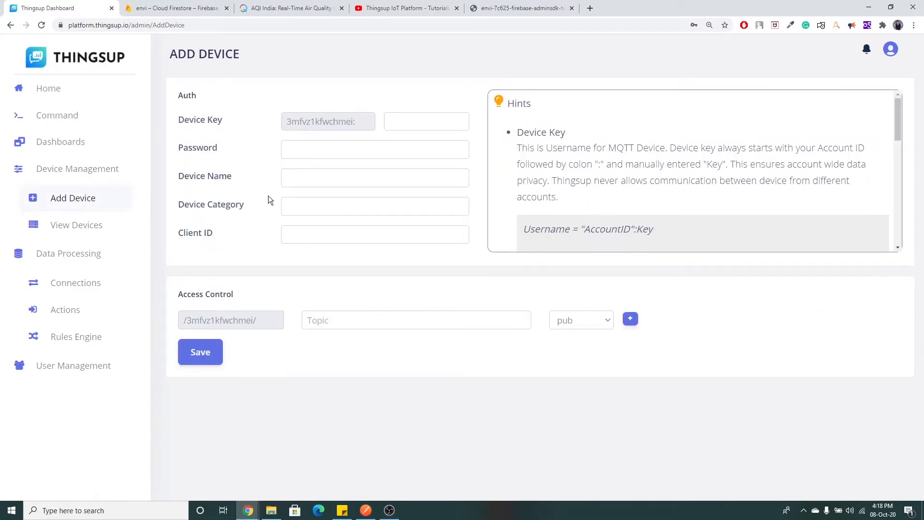
pyautogui.click(397, 14)
pyautogui.scroll(-3, 313, 289)
pyautogui.doubleClick(254, 316)
pyautogui.moveTo(288, 313); pyautogui.dragTo(316, 316)
pyautogui.scroll(3, 320, 337)
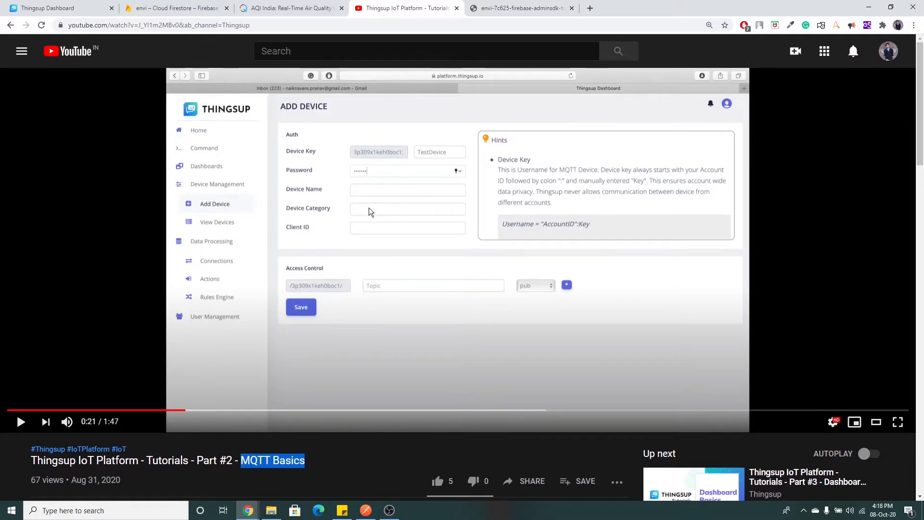
# Go back to Thingsup and list the registered devices, dashboard and temperature.
pyautogui.click(57, 7)
pyautogui.click(77, 225)
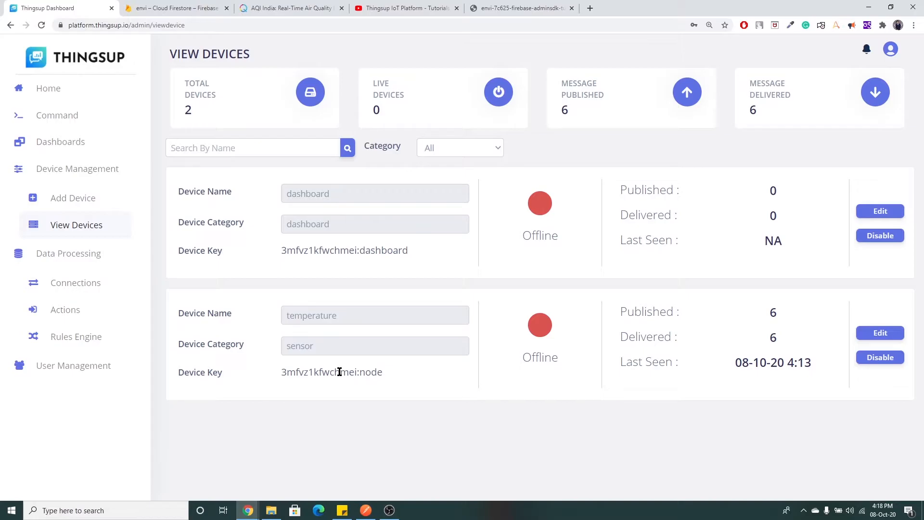
# Remove the temperature device's envi pubsub access rule and save its settings.
pyautogui.click(893, 333)
pyautogui.moveTo(338, 434); pyautogui.dragTo(304, 436)
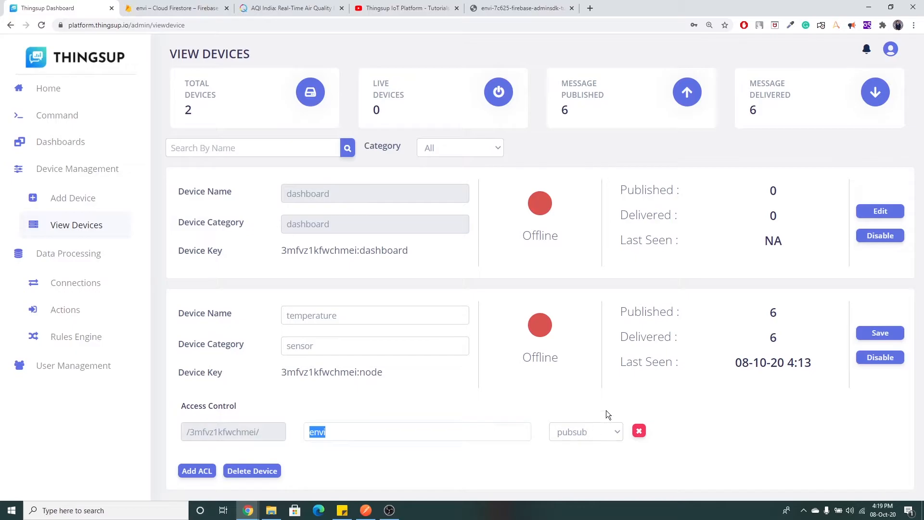
pyautogui.click(869, 333)
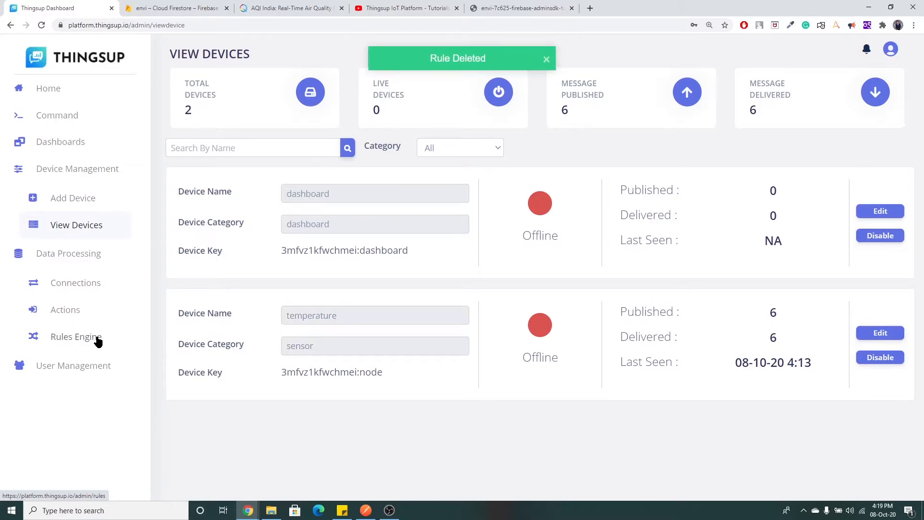
pyautogui.click(98, 341)
# Create and save MQTT rule cloudmqtt on topic envi that triggers setfirestore.
pyautogui.click(870, 92)
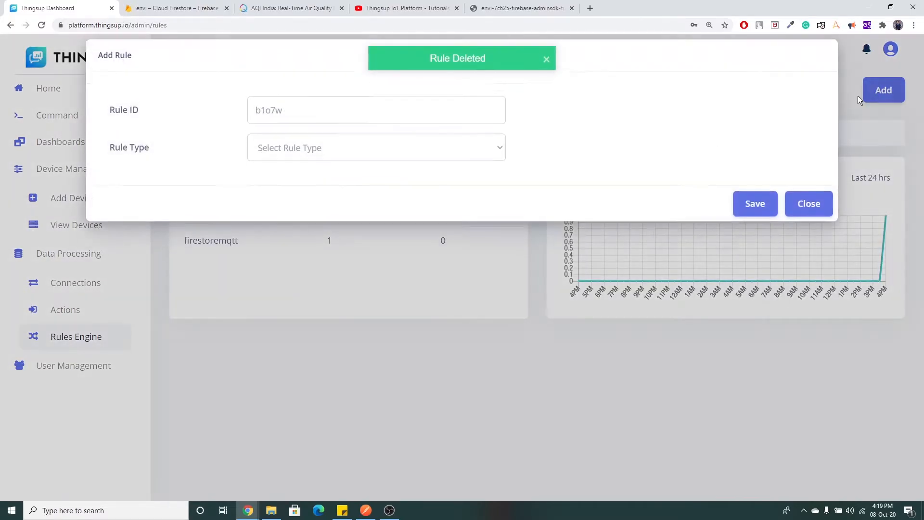
pyautogui.moveTo(309, 122); pyautogui.dragTo(252, 116)
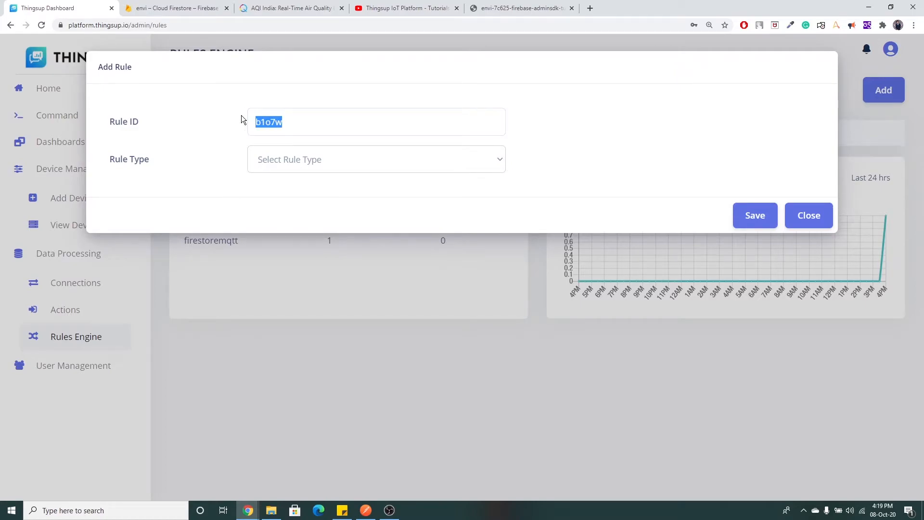
pyautogui.press('BackSpace')
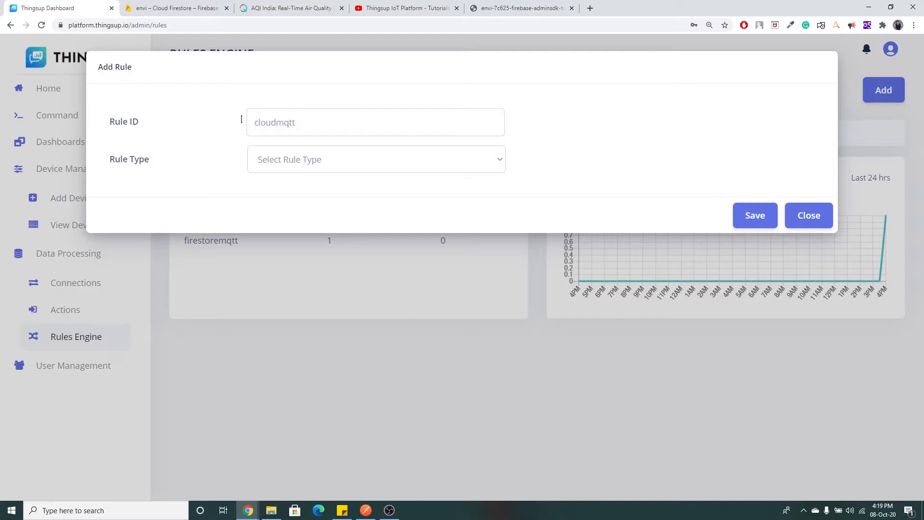
pyautogui.click(287, 159)
pyautogui.click(303, 192)
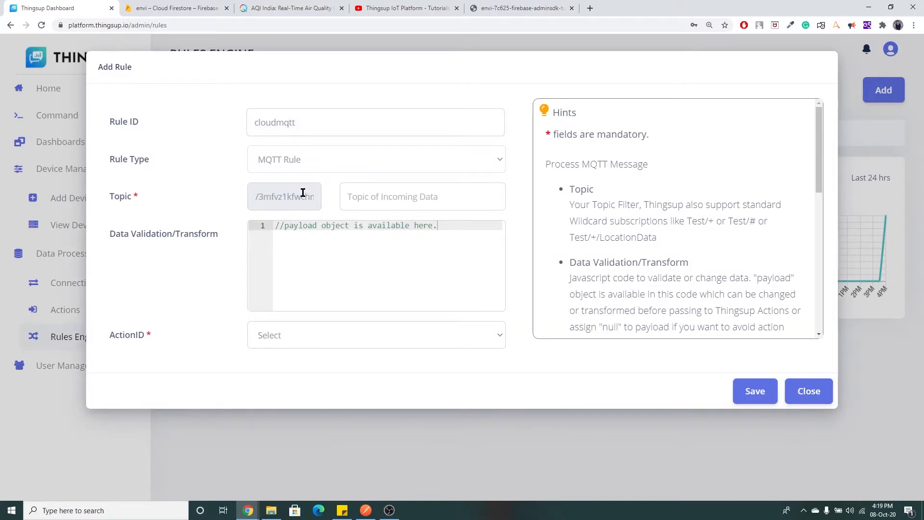
pyautogui.click(389, 200)
pyautogui.click(376, 252)
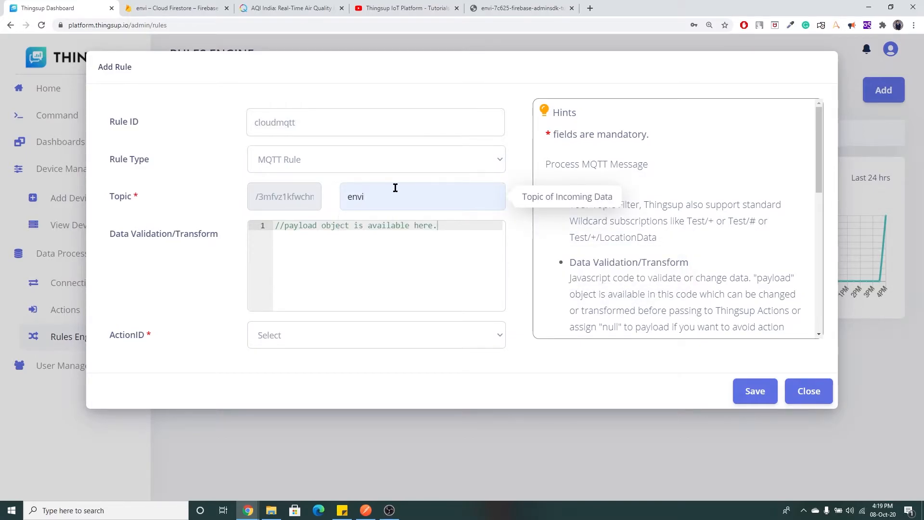
pyautogui.click(380, 337)
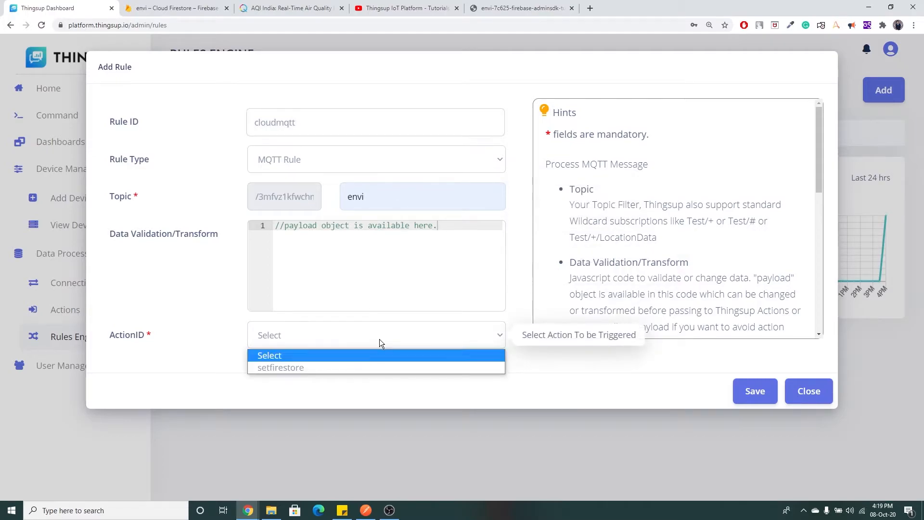
pyautogui.click(319, 367)
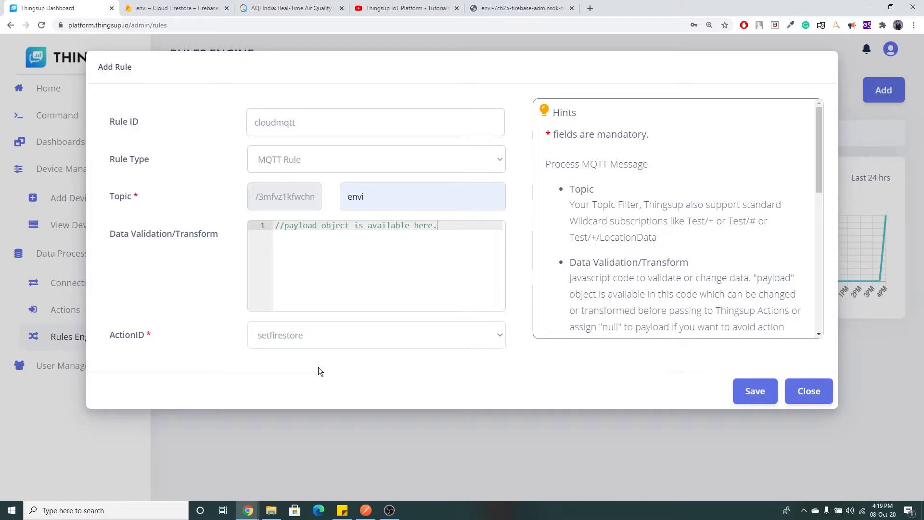
pyautogui.click(757, 395)
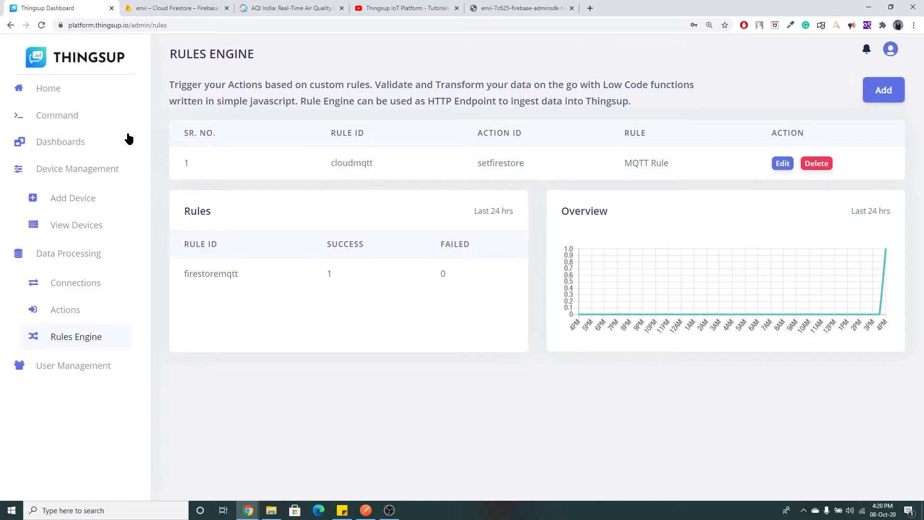
# Copy the temperature device's key from View Devices into the MQTT Client username field.
pyautogui.click(72, 118)
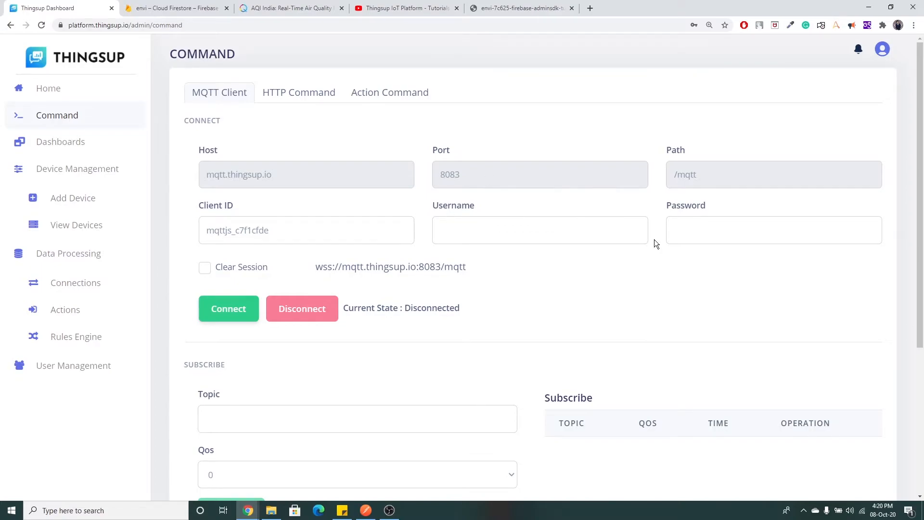
pyautogui.click(83, 231)
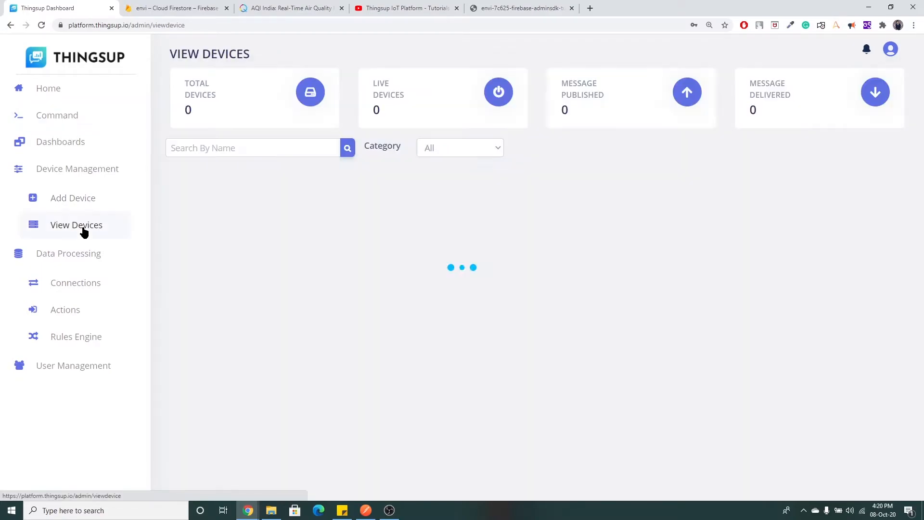
pyautogui.moveTo(290, 373); pyautogui.dragTo(383, 375)
pyautogui.hotkey('ctrl', 'c')
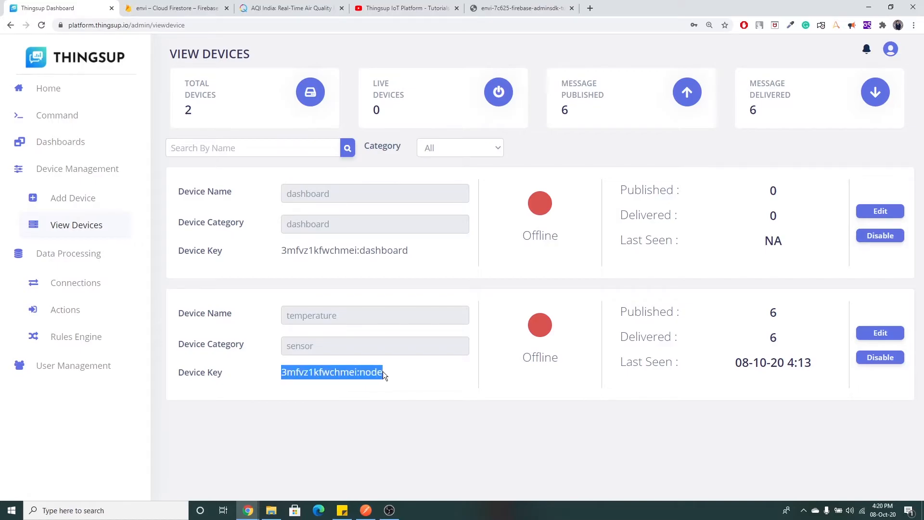
pyautogui.click(87, 117)
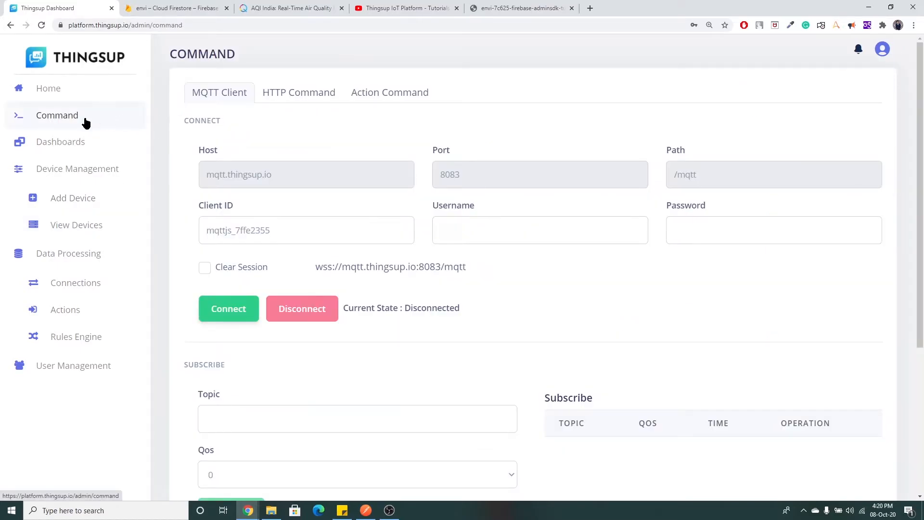
pyautogui.click(466, 233)
pyautogui.hotkey('ctrl', 'v')
# Enter the device password, set client ID 1, enable Clean Session, and connect.
pyautogui.click(703, 234)
pyautogui.write('********')
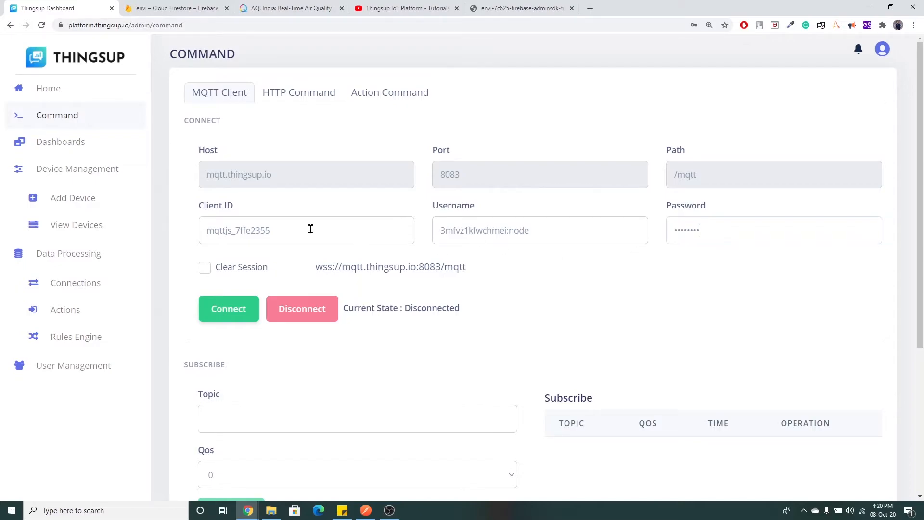
pyautogui.moveTo(291, 230); pyautogui.dragTo(196, 235)
pyautogui.write('1')
pyautogui.click(205, 267)
pyautogui.click(229, 311)
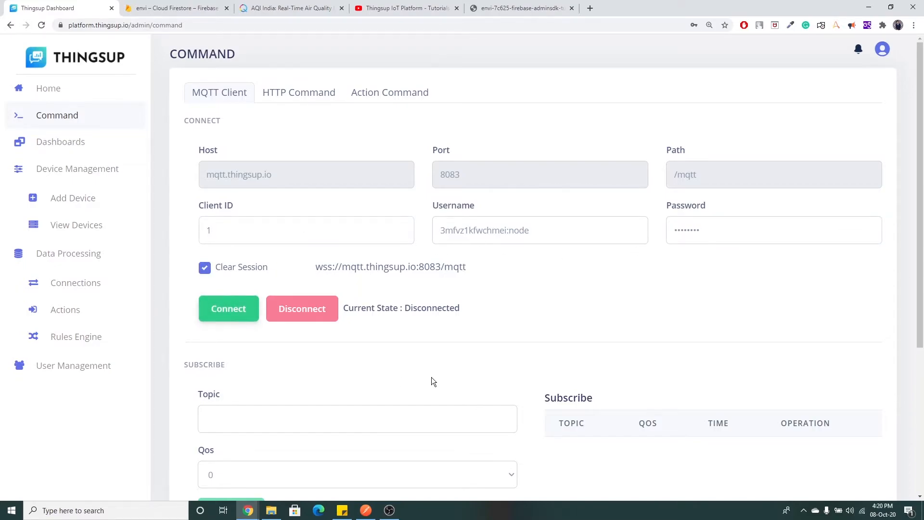
pyautogui.scroll(-3, 405, 311)
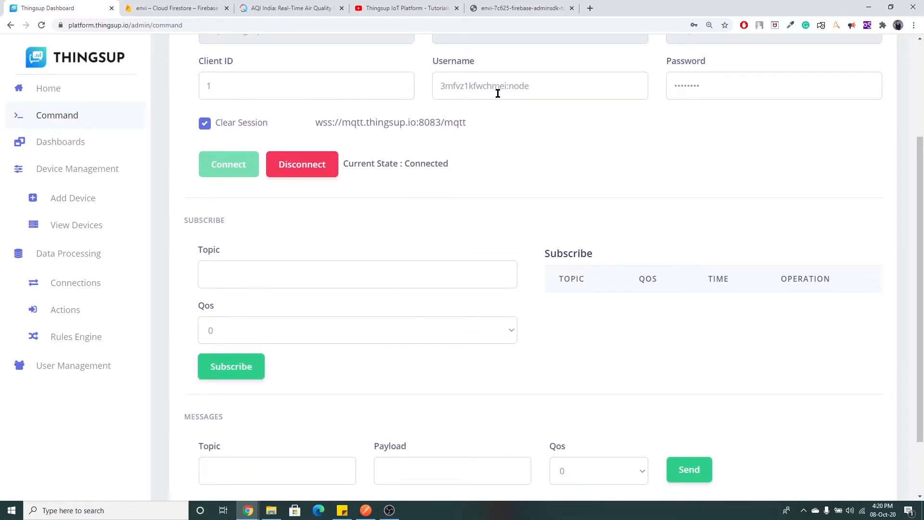
# Subscribe at QoS 0 to the envi topic prefixed with the account id from the username.
pyautogui.moveTo(506, 87); pyautogui.dragTo(425, 92)
pyautogui.hotkey('ctrl', 'c')
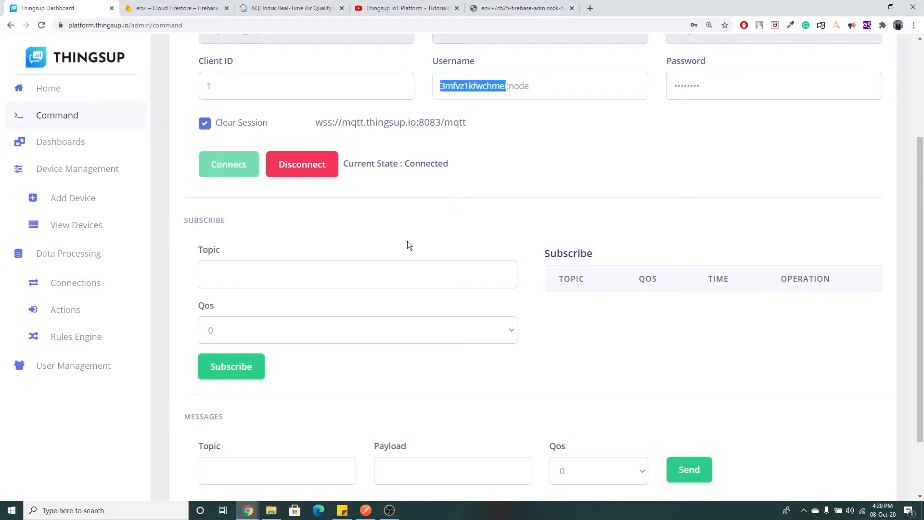
pyautogui.click(379, 269)
pyautogui.write('/')
pyautogui.hotkey('ctrl', 'v')
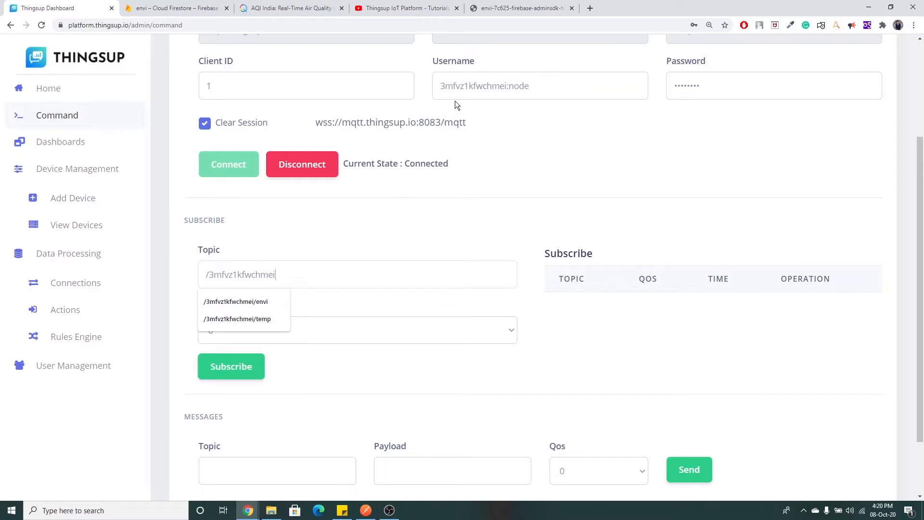
pyautogui.moveTo(441, 86); pyautogui.dragTo(492, 86)
pyautogui.click(287, 276)
pyautogui.write('/envi')
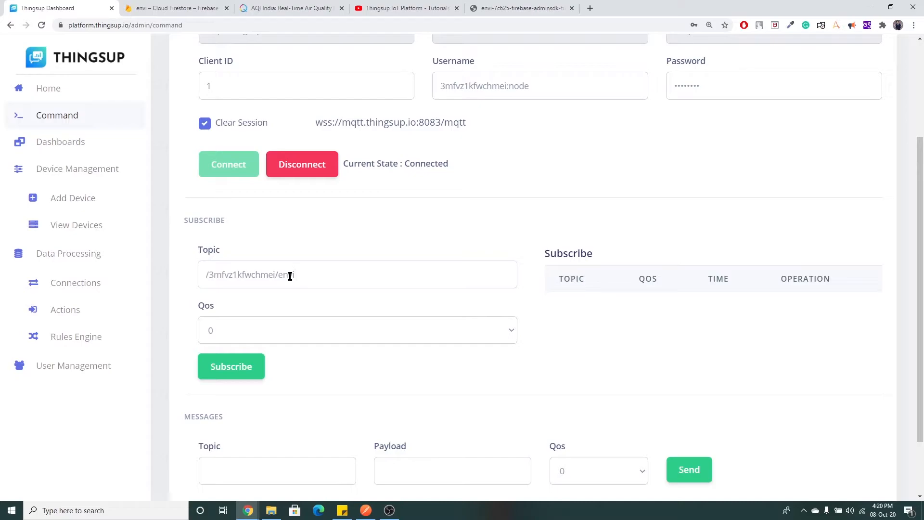
pyautogui.click(246, 370)
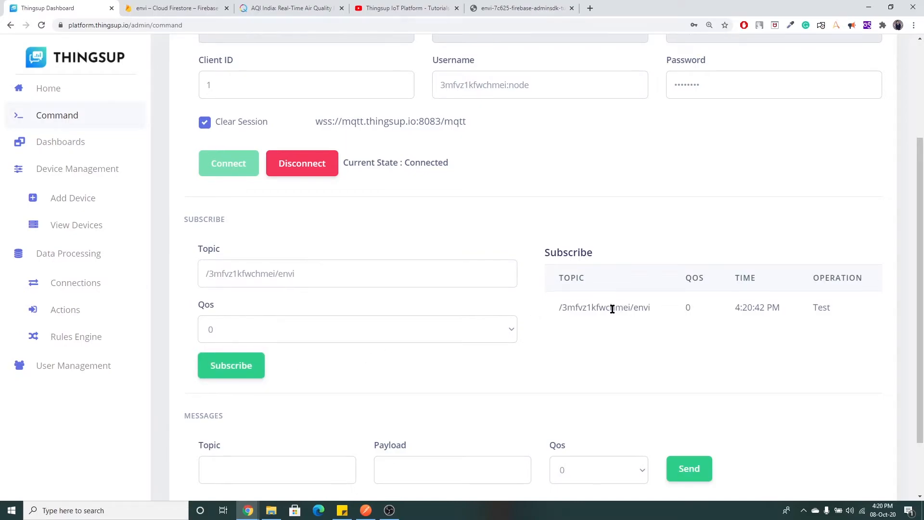
pyautogui.scroll(-2, 601, 310)
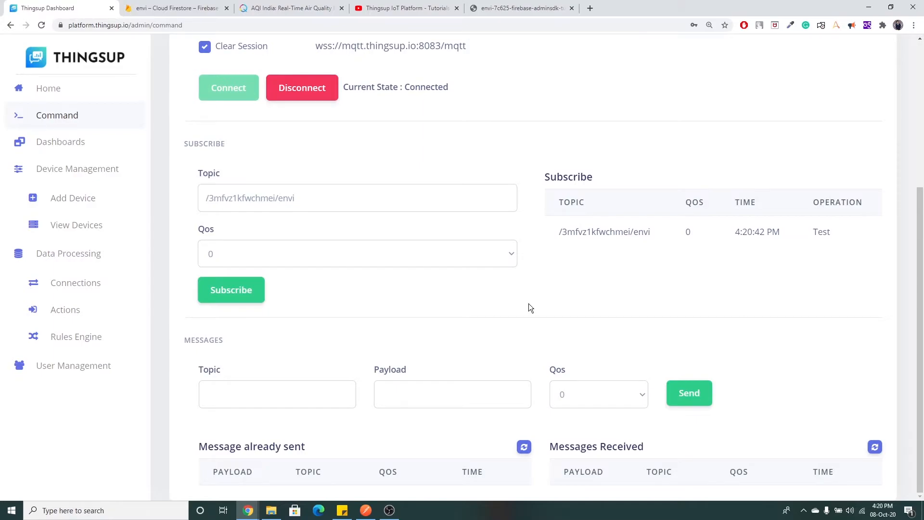
# Use the subscribed envi topic as message topic and load the earlier chennai payload.
pyautogui.moveTo(321, 198); pyautogui.dragTo(199, 198)
pyautogui.hotkey('ctrl', 'c')
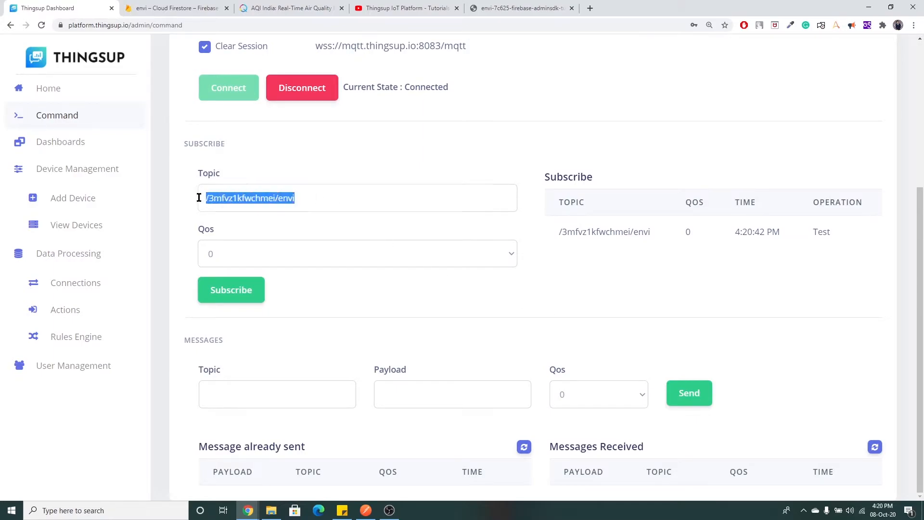
pyautogui.click(296, 394)
pyautogui.hotkey('ctrl', 'v')
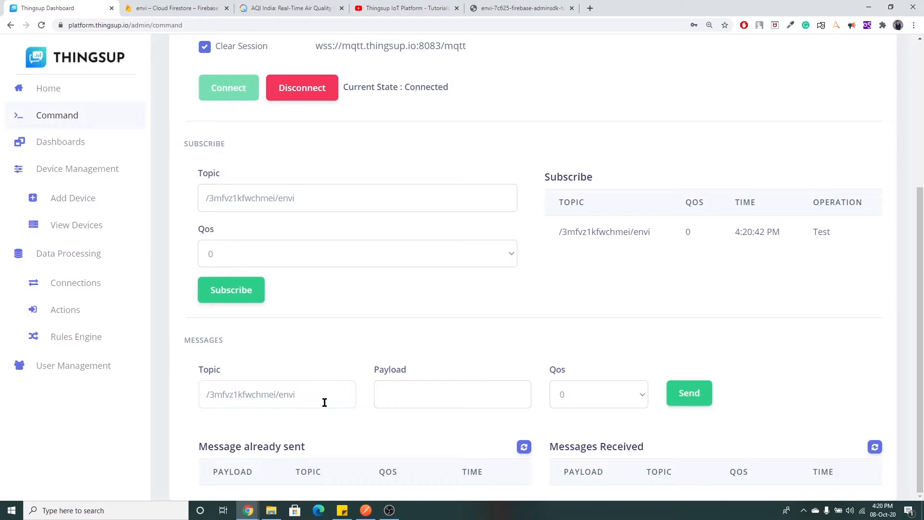
pyautogui.click(402, 392)
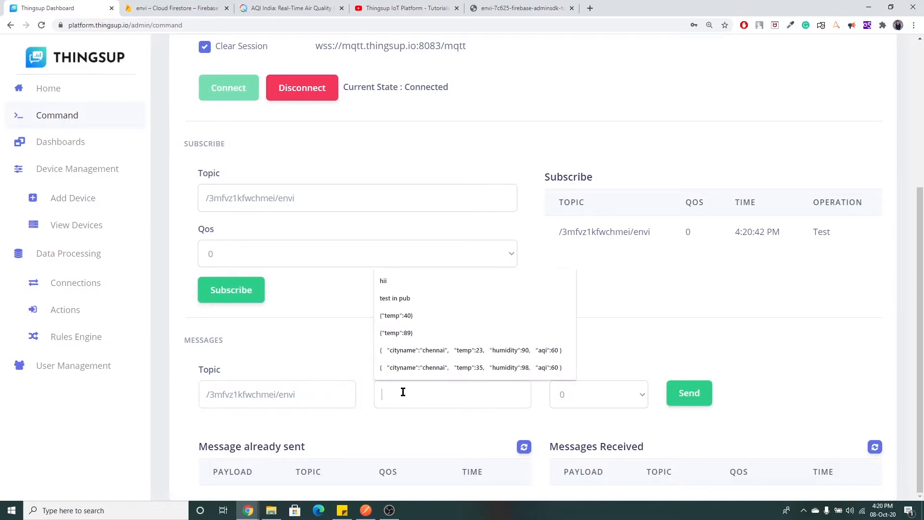
pyautogui.click(458, 351)
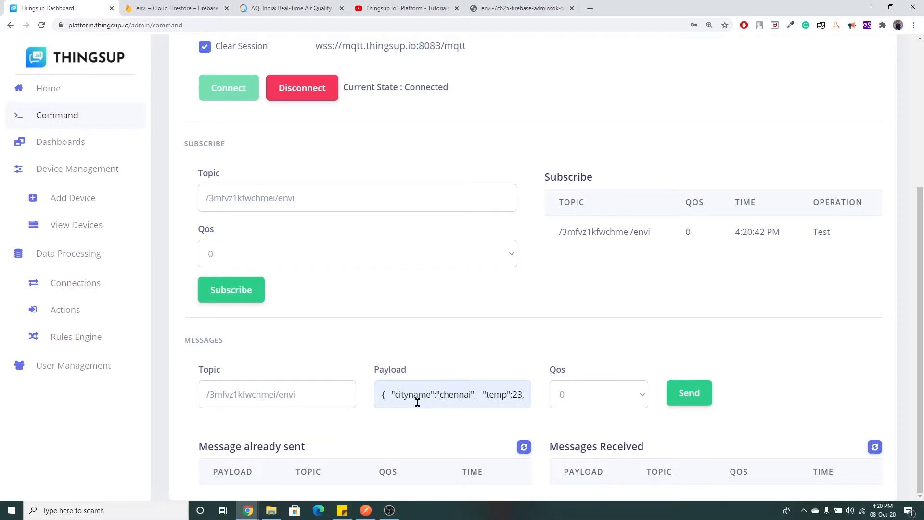
# Edit the payload to agra with temperature 22, humidity 90 and aqi 300.
pyautogui.doubleClick(452, 395)
pyautogui.write('agra')
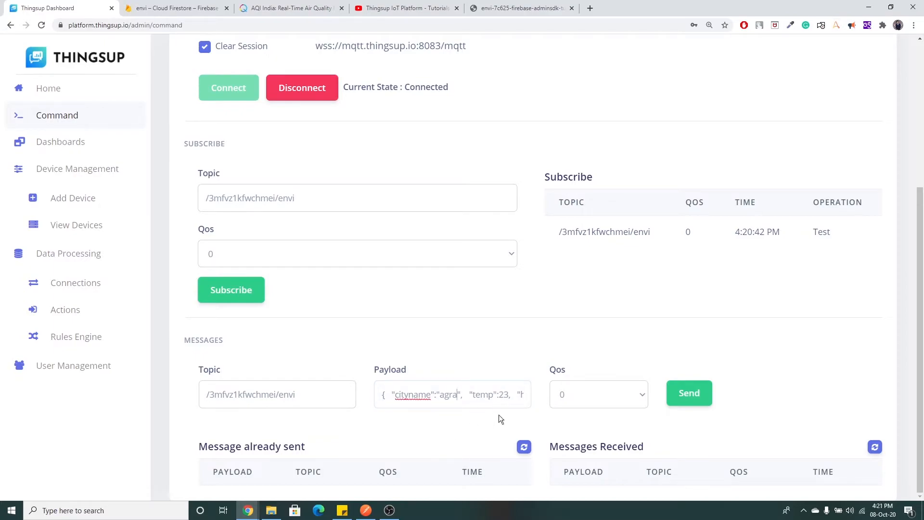
pyautogui.click(505, 396)
pyautogui.press('BackSpace')
pyautogui.write('2')
pyautogui.click(523, 391)
pyautogui.press('Right')
pyautogui.press('Right')
pyautogui.press('Right')
pyautogui.press('Right')
pyautogui.press('Right')
pyautogui.press('Right')
pyautogui.press('Right')
pyautogui.press('Right')
pyautogui.press('Right')
pyautogui.press('Right')
pyautogui.press('Right')
pyautogui.press('Right')
pyautogui.press('Right')
pyautogui.press('Right')
pyautogui.press('Right')
pyautogui.press('Right')
pyautogui.press('Right')
pyautogui.press('Right')
pyautogui.press('End')
pyautogui.moveTo(509, 396); pyautogui.dragTo(521, 396)
pyautogui.write('300')
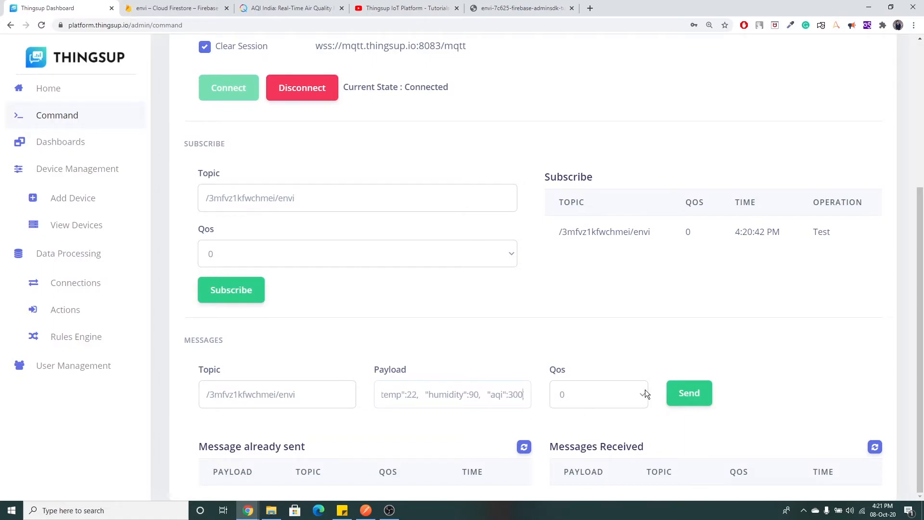
# Publish the agra reading to envi and check Firestore for the new document.
pyautogui.click(679, 399)
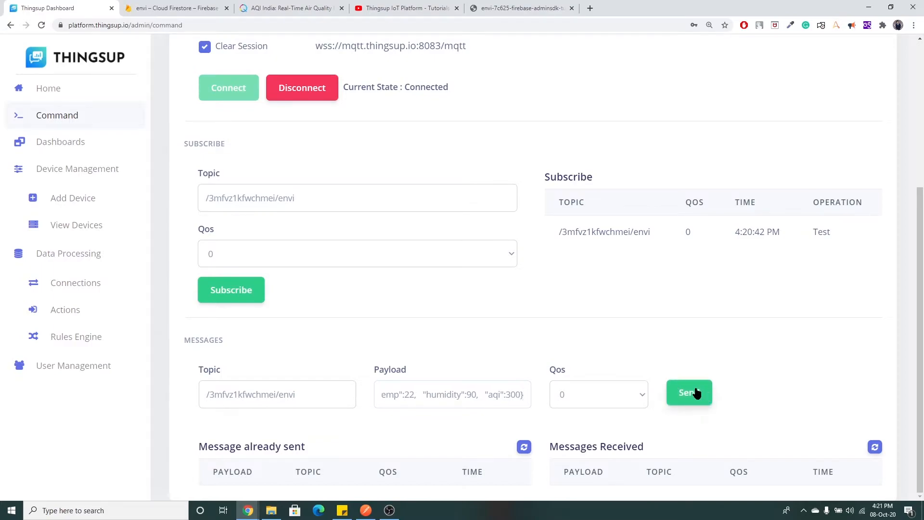
pyautogui.scroll(-1, 693, 375)
pyautogui.scroll(-1, 691, 351)
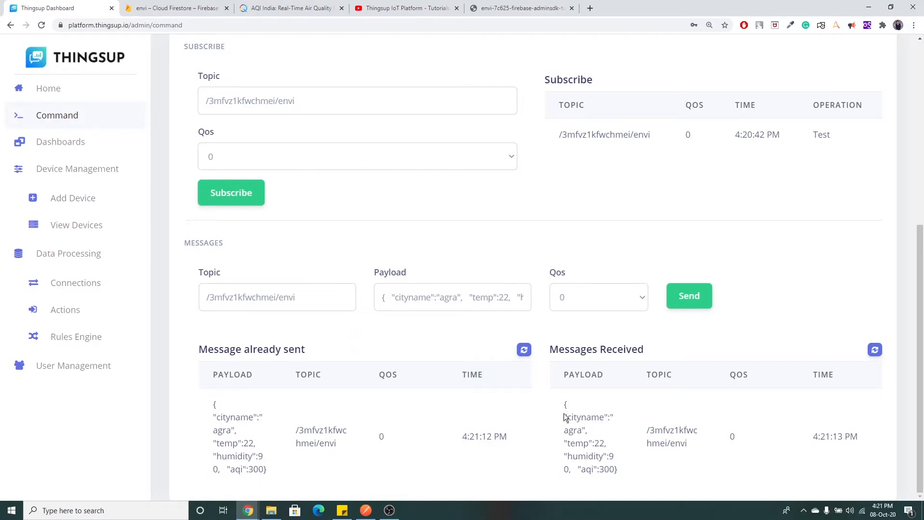
pyautogui.click(172, 6)
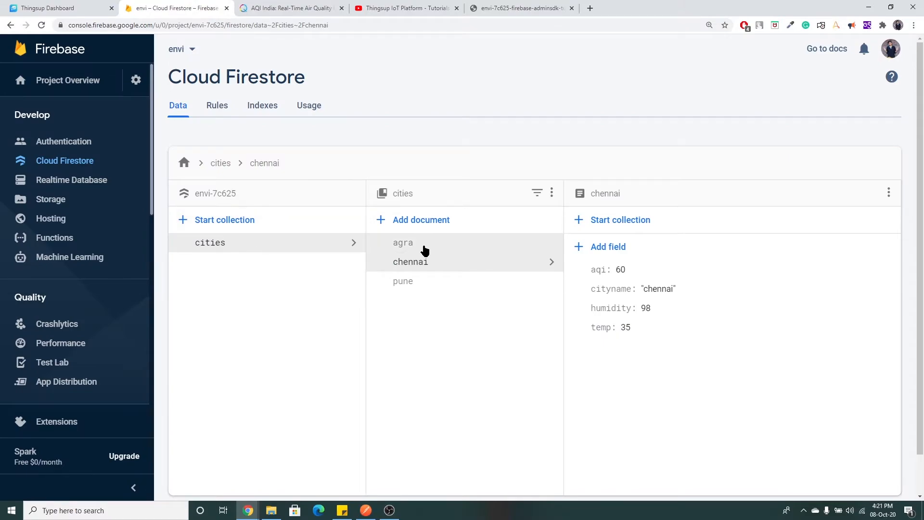
# Open the agra document in the Firestore cities collection.
pyautogui.click(422, 249)
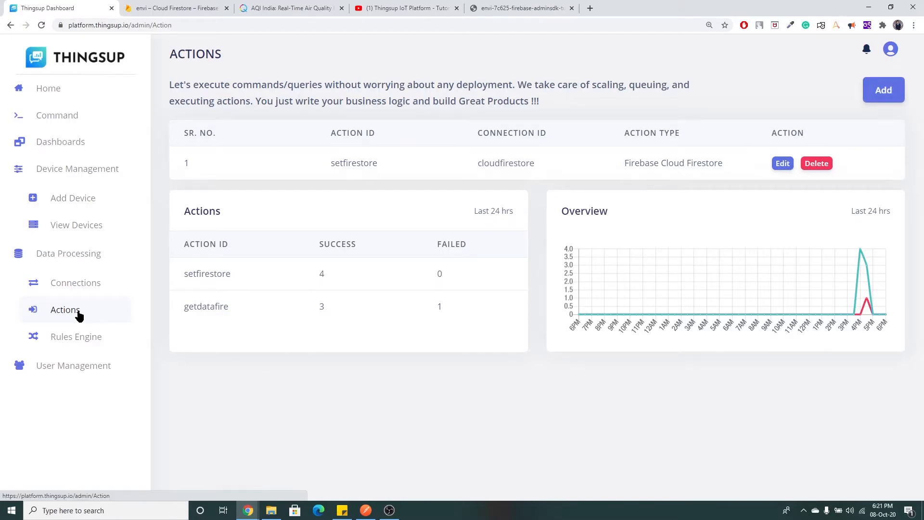
# Add a new action with ID getfirebase of type Firebase Cloud Firestore.
pyautogui.click(885, 91)
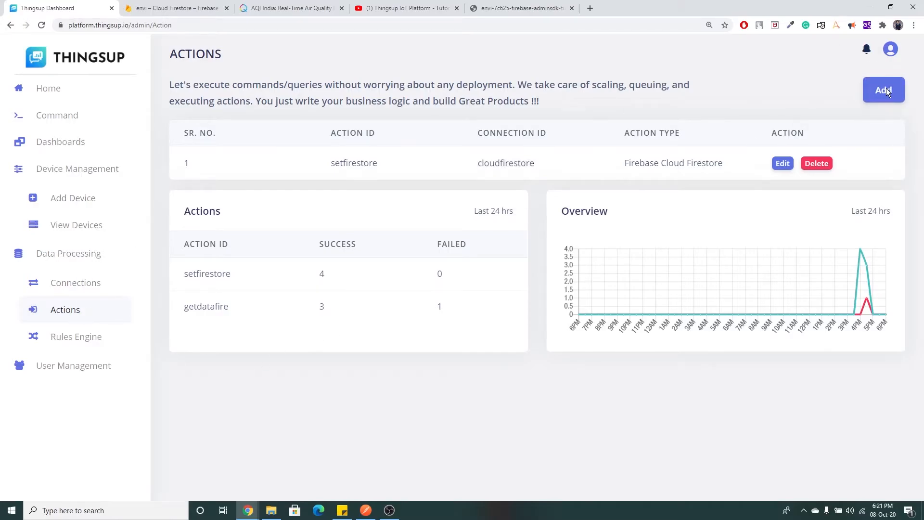
pyautogui.moveTo(283, 123); pyautogui.dragTo(239, 118)
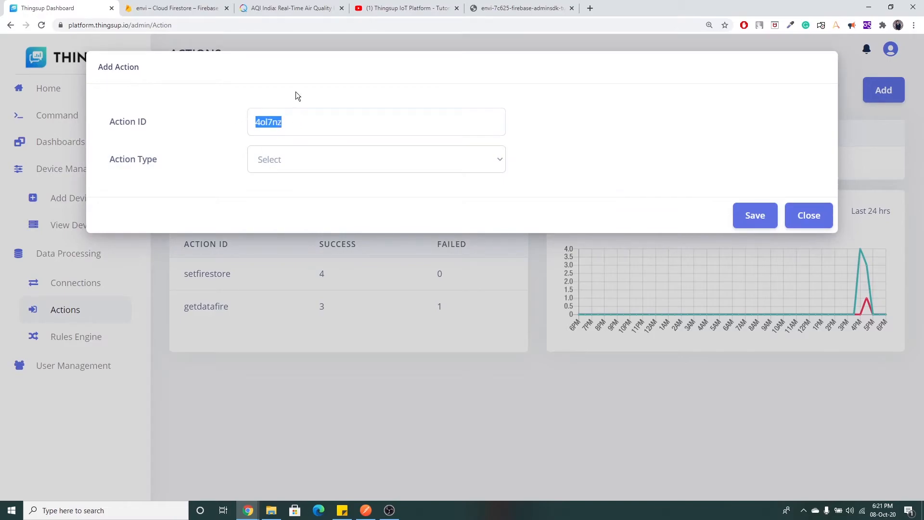
pyautogui.write('get')
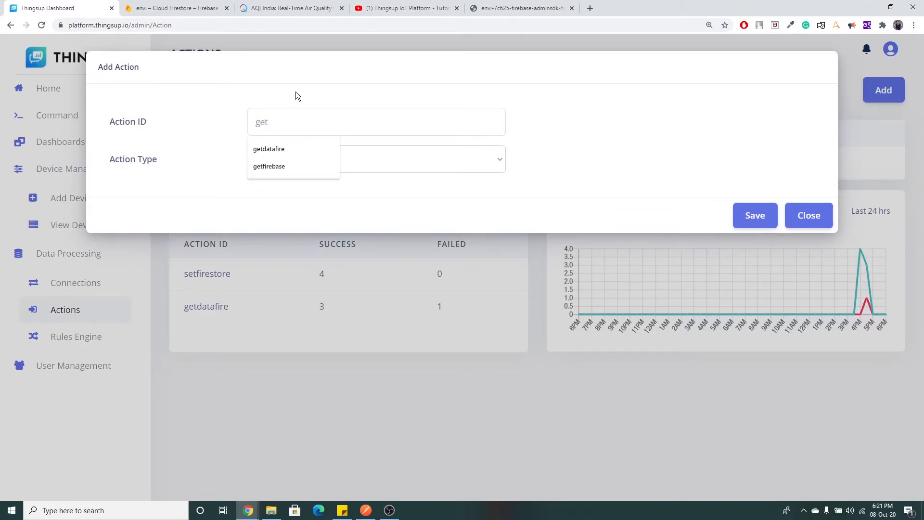
pyautogui.write('firebase')
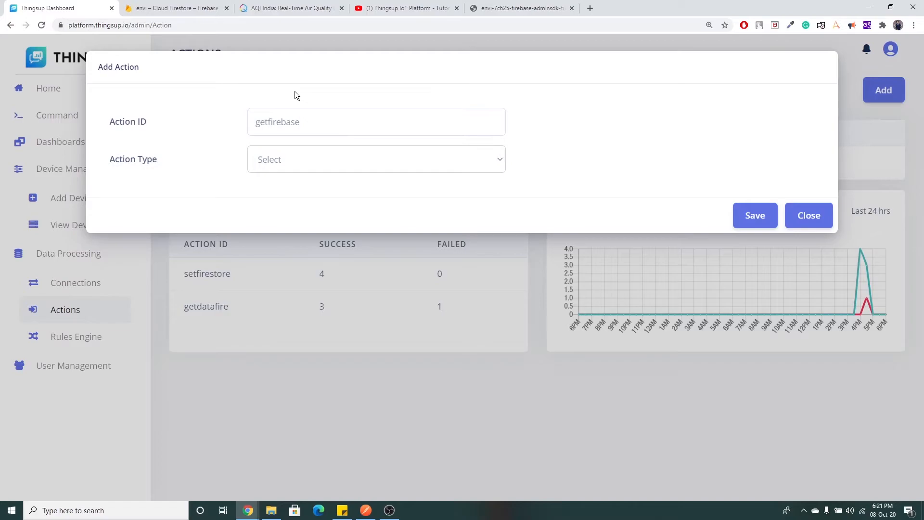
pyautogui.click(299, 158)
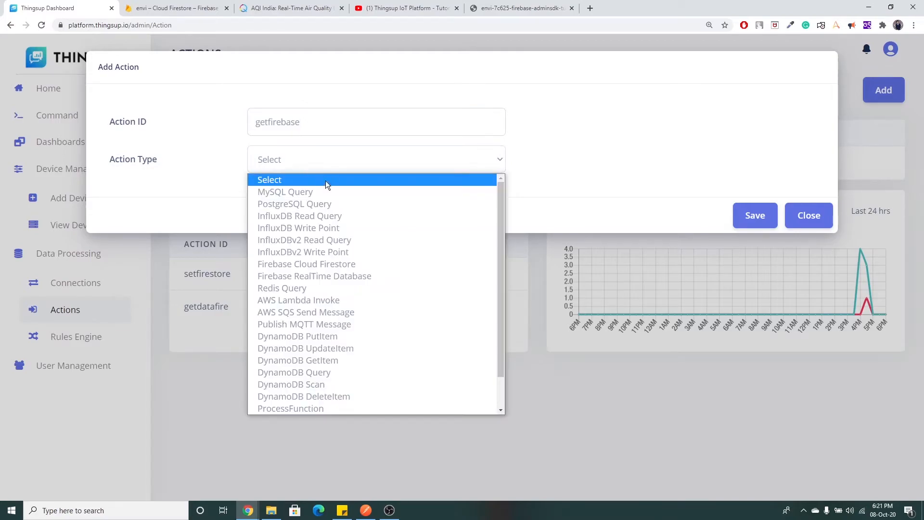
pyautogui.click(362, 267)
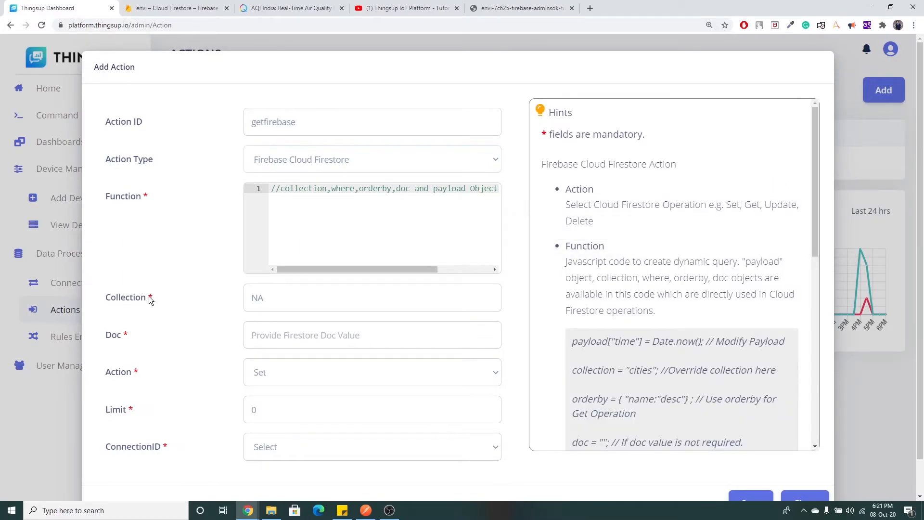
pyautogui.click(178, 8)
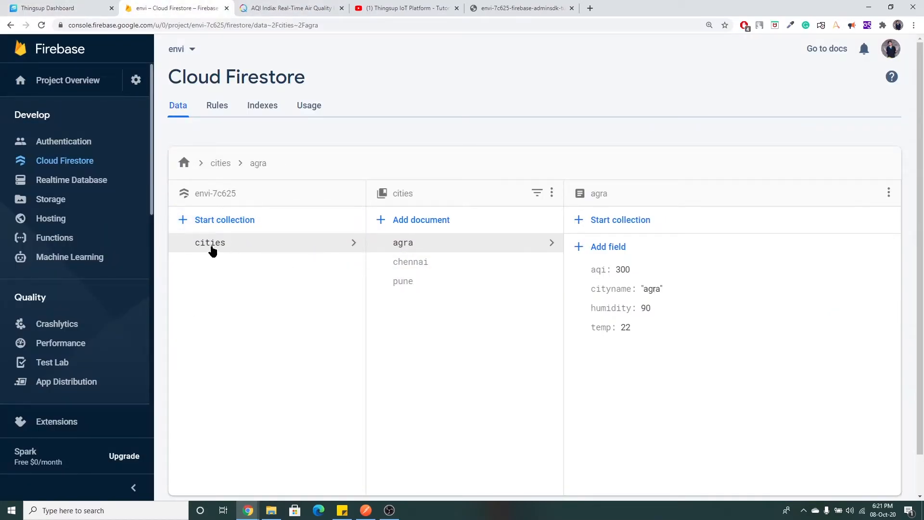
# Set the getfirebase action's Collection to cities.
pyautogui.click(48, 7)
pyautogui.doubleClick(272, 302)
pyautogui.press('BackSpace')
pyautogui.click(291, 325)
# Check the chennai and pune documents in Firestore before filling in Doc.
pyautogui.click(173, 8)
pyautogui.click(443, 261)
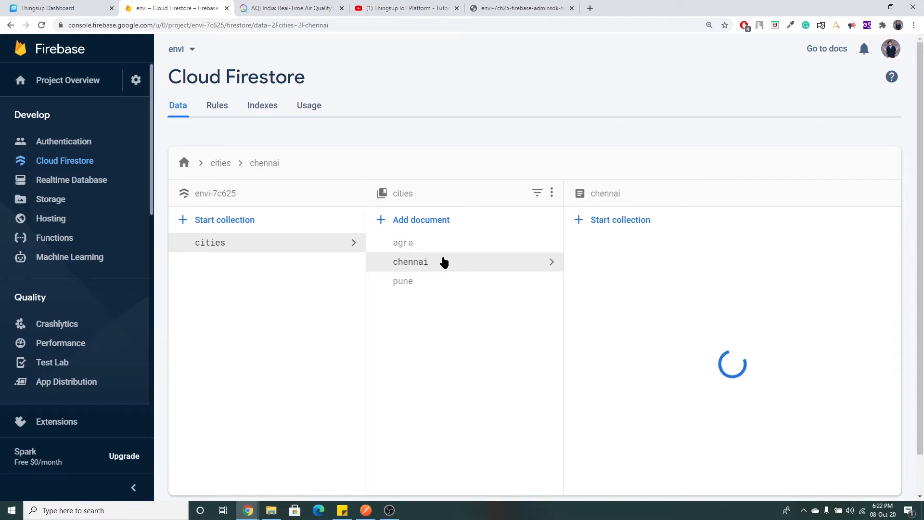
pyautogui.click(432, 285)
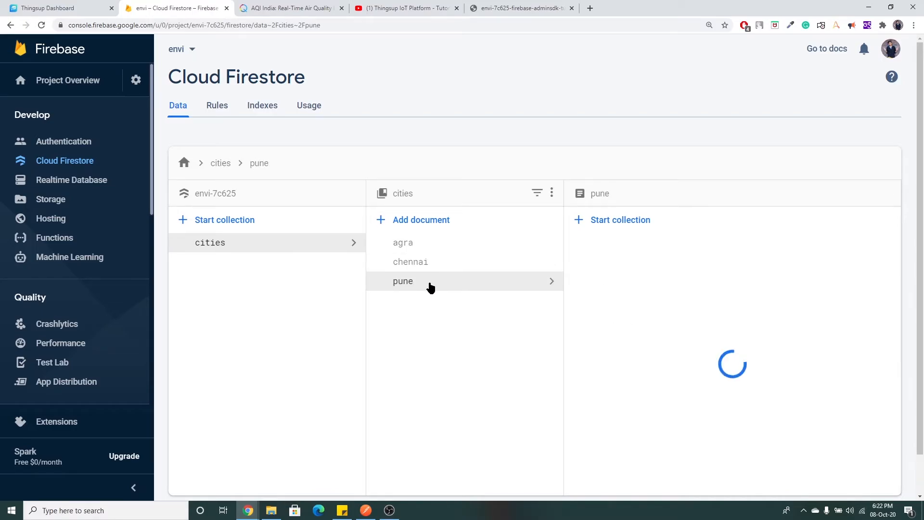
pyautogui.click(45, 4)
pyautogui.click(335, 336)
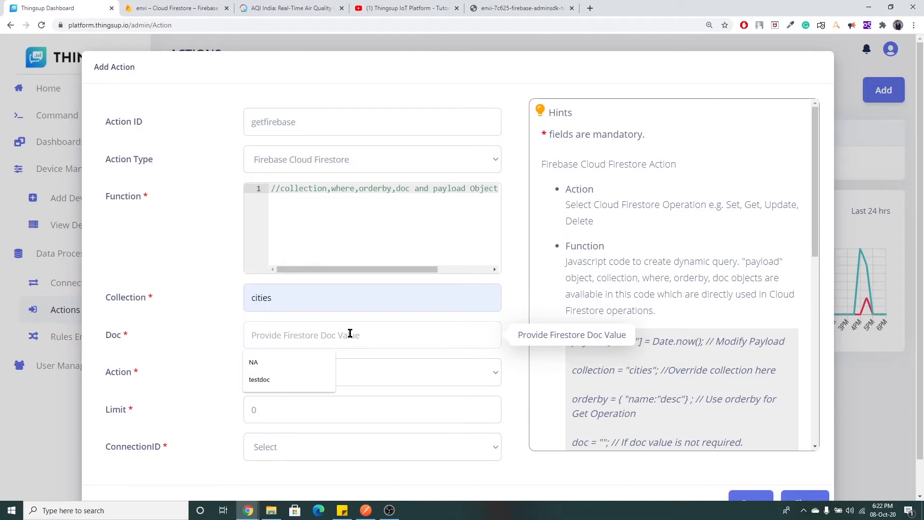
# Set Doc to NA and add a doc=""; line to the function code.
pyautogui.write('NA')
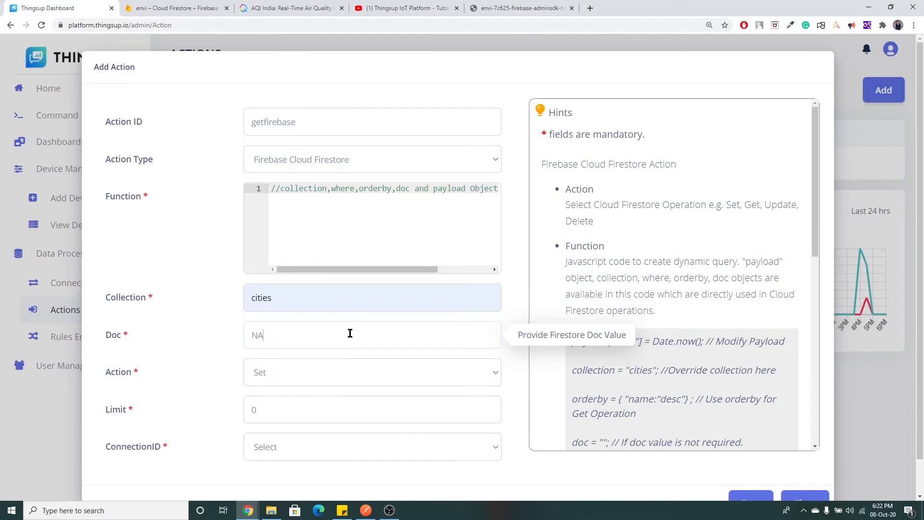
pyautogui.moveTo(426, 270); pyautogui.dragTo(469, 269)
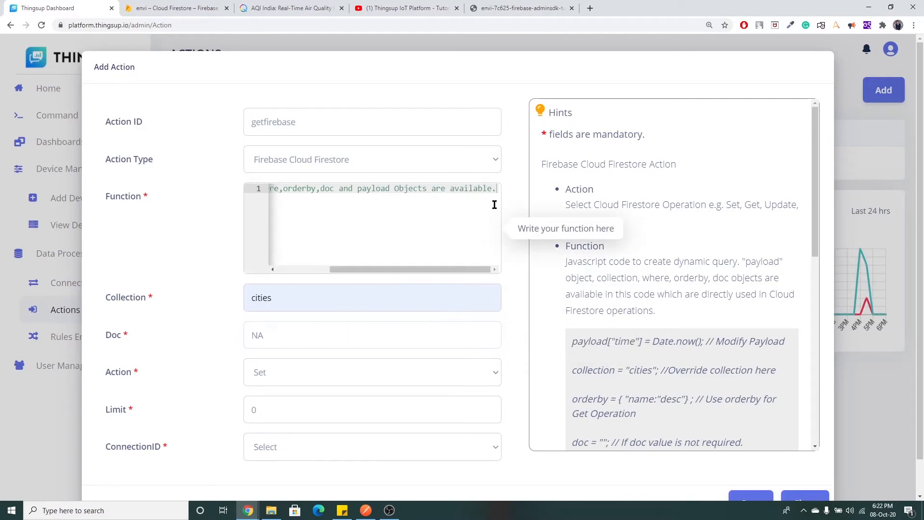
pyautogui.click(496, 207)
pyautogui.press('Return')
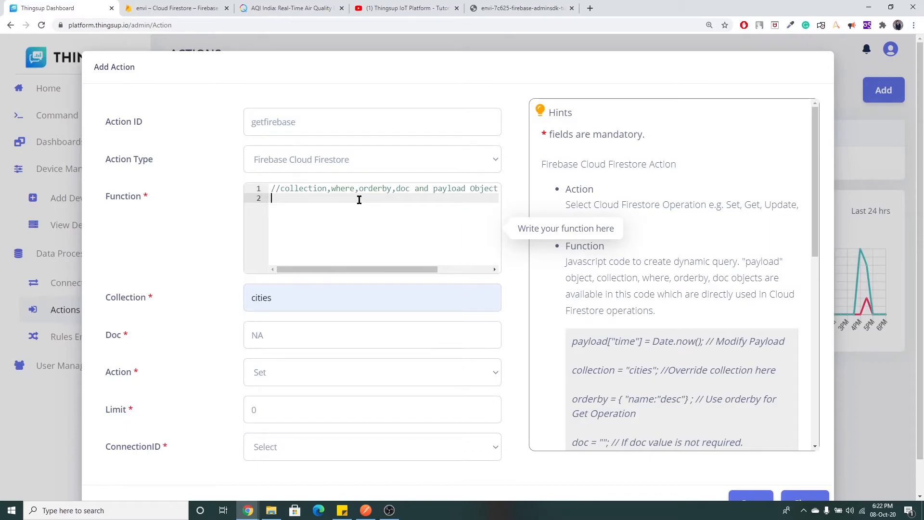
pyautogui.write('doc="";')
pyautogui.press('Return')
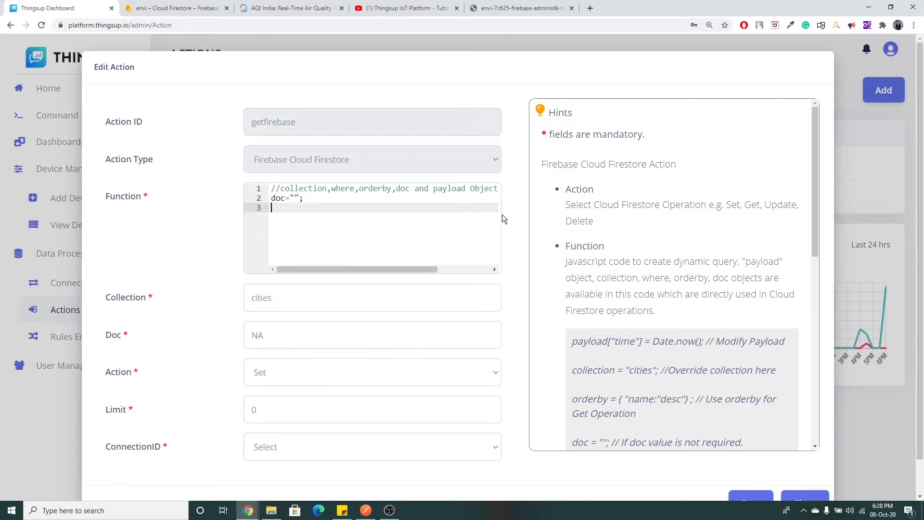
# Copy the where.push example from Hints into the function below the doc line.
pyautogui.moveTo(817, 171); pyautogui.dragTo(818, 266)
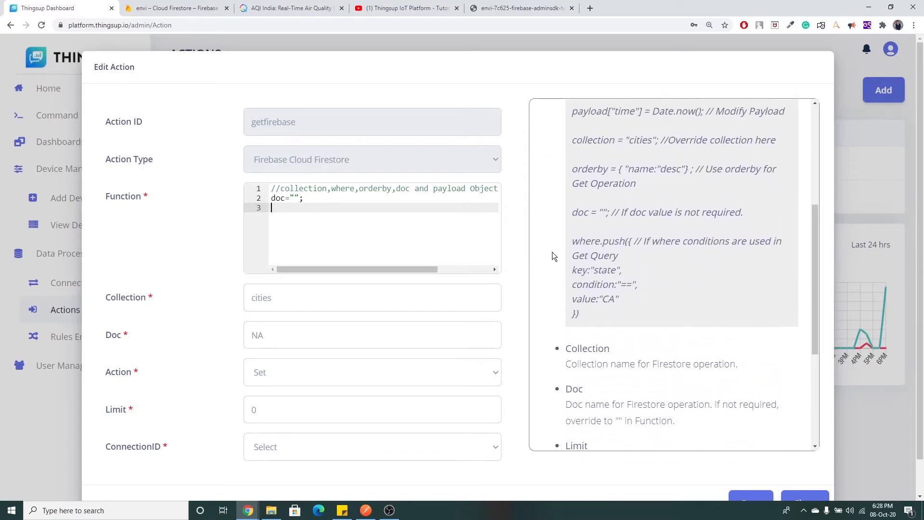
pyautogui.moveTo(571, 240); pyautogui.dragTo(587, 312)
pyautogui.hotkey('ctrl', 'c')
pyautogui.click(290, 209)
pyautogui.hotkey('ctrl', 'v')
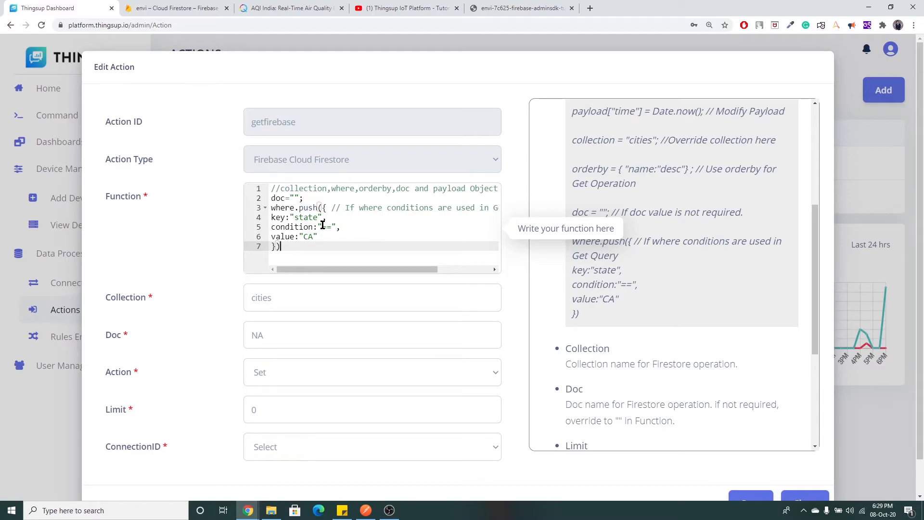
# Change the where condition to aqi >= 300.
pyautogui.doubleClick(296, 217)
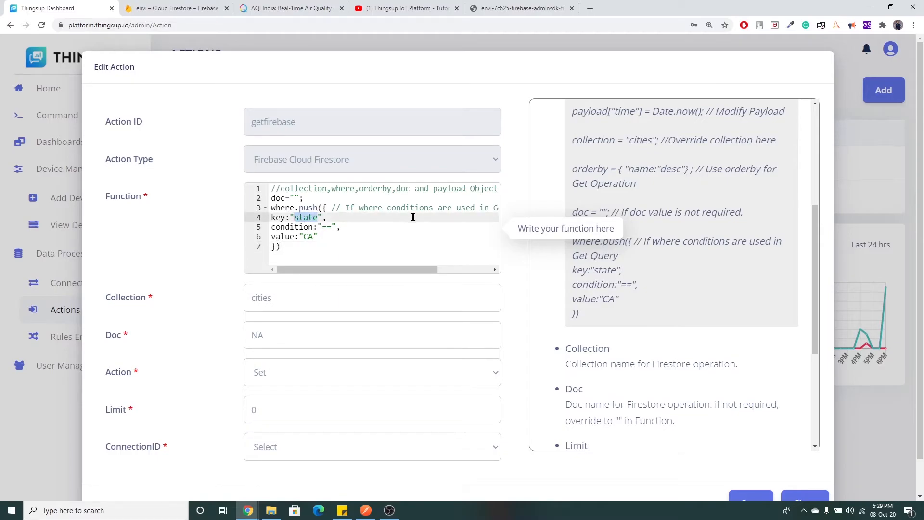
pyautogui.write('aqi')
pyautogui.click(328, 226)
pyautogui.press('BackSpace')
pyautogui.write('>')
pyautogui.moveTo(317, 236); pyautogui.dragTo(301, 239)
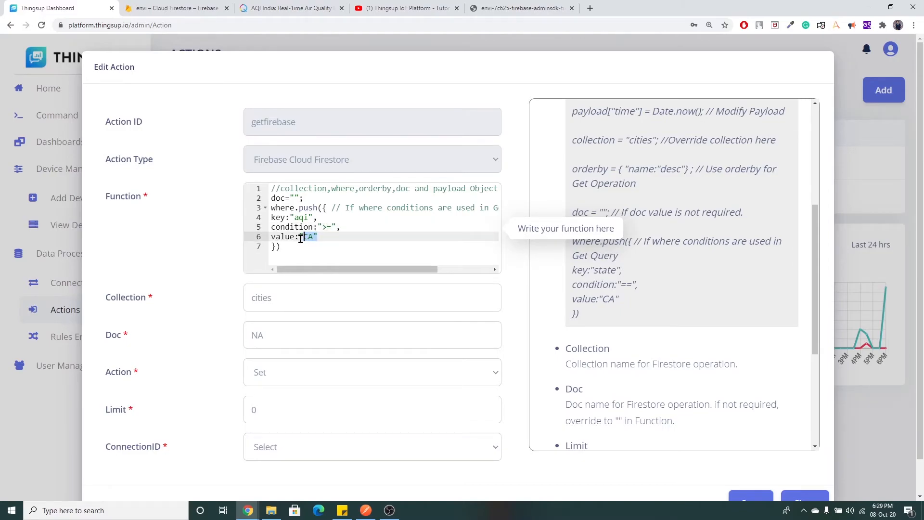
pyautogui.write('300')
pyautogui.click(284, 248)
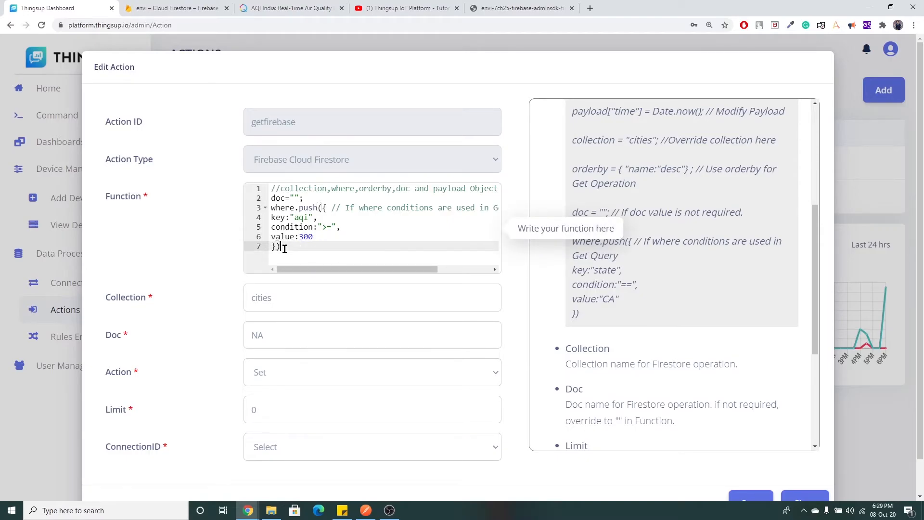
pyautogui.moveTo(284, 249); pyautogui.dragTo(271, 210)
pyautogui.click(286, 247)
# Set Action to Get and ConnectionID to cloudfirestore, then save getfirebase.
pyautogui.click(280, 372)
pyautogui.click(278, 416)
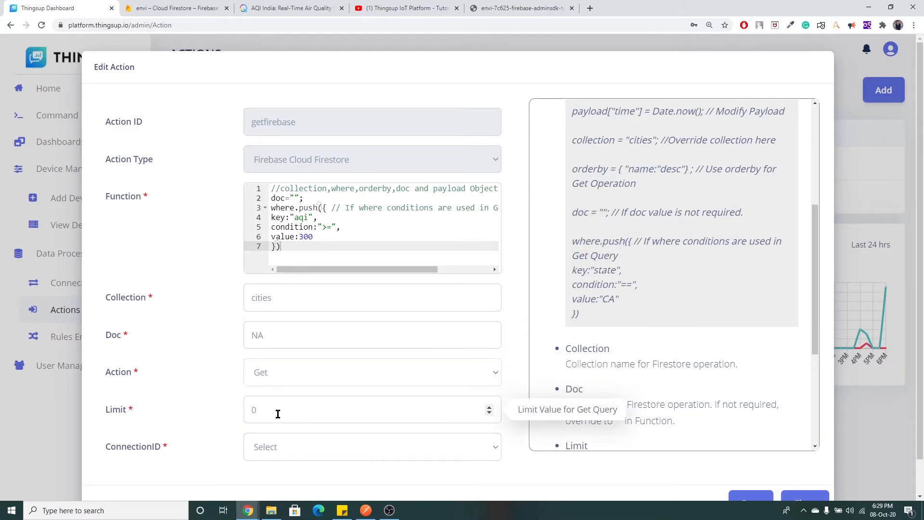
pyautogui.click(285, 444)
pyautogui.click(281, 478)
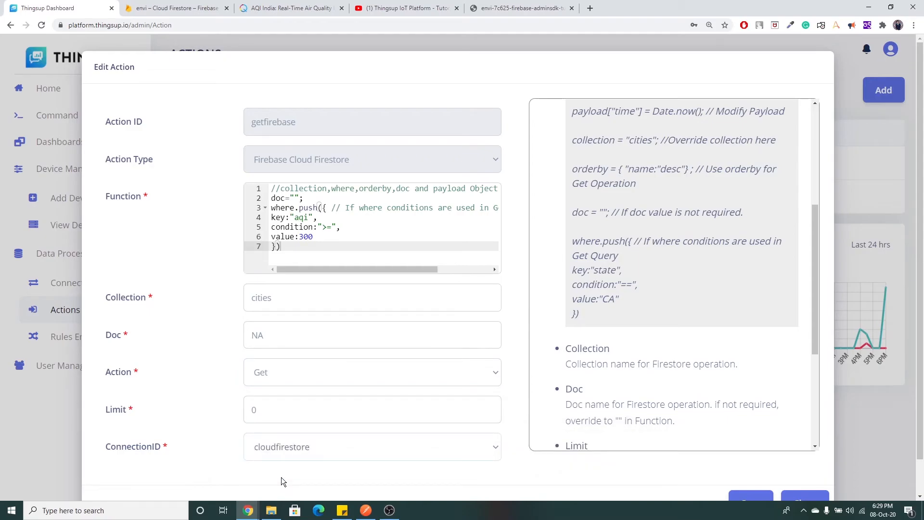
pyautogui.scroll(-1, 700, 463)
pyautogui.click(747, 467)
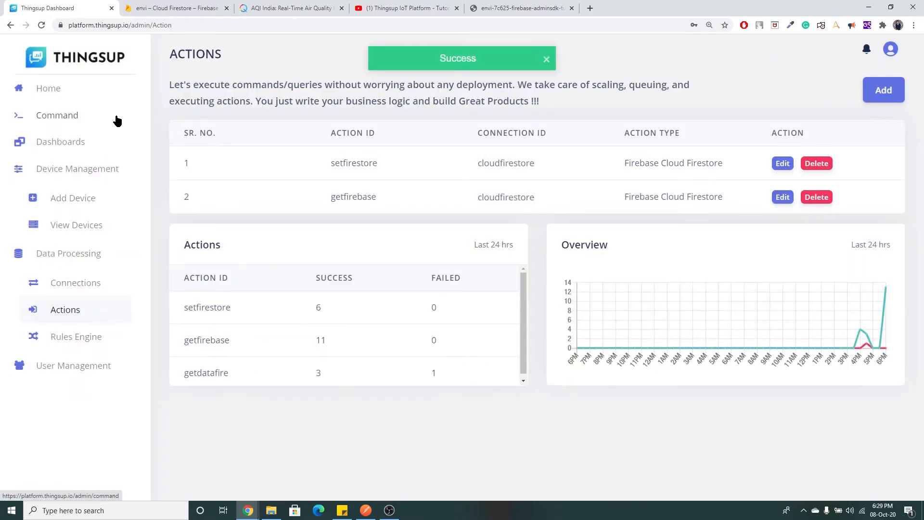
# Run getfirebase as an Action Command and check the returned agra record with aqi 300.
pyautogui.click(77, 120)
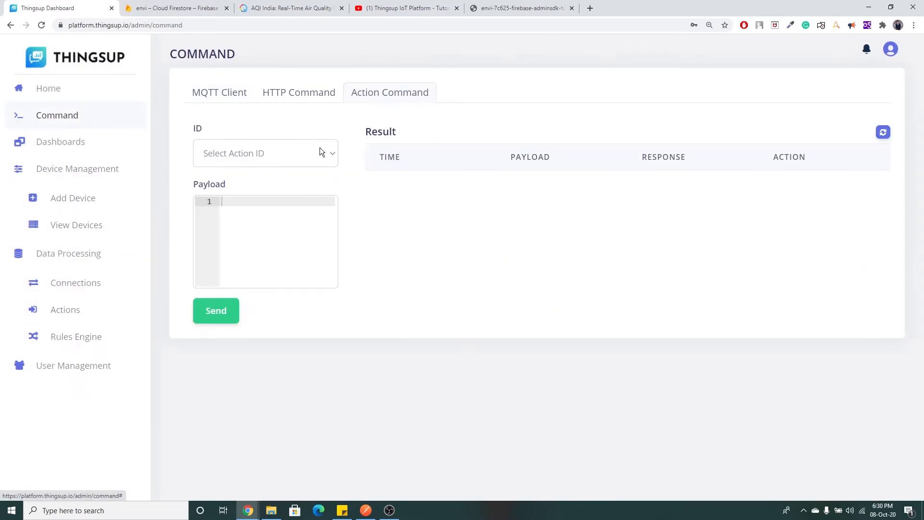
pyautogui.click(299, 152)
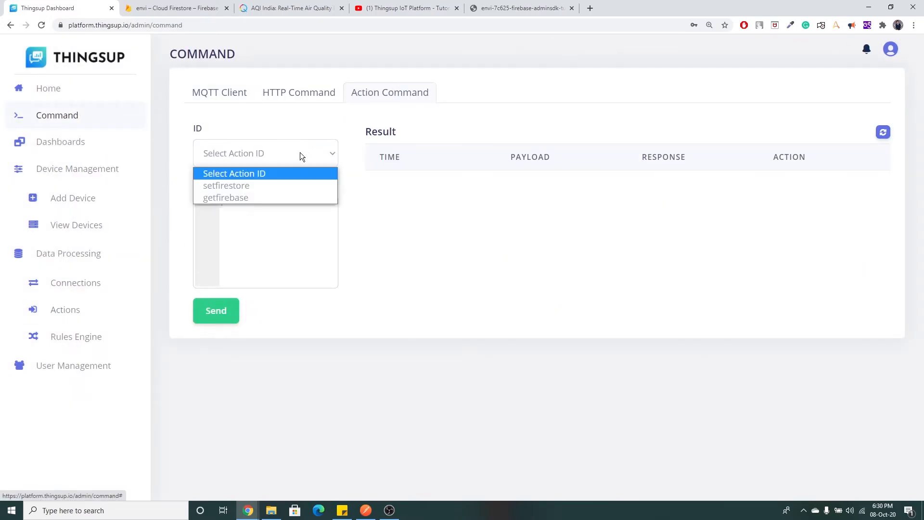
pyautogui.click(265, 188)
pyautogui.click(224, 317)
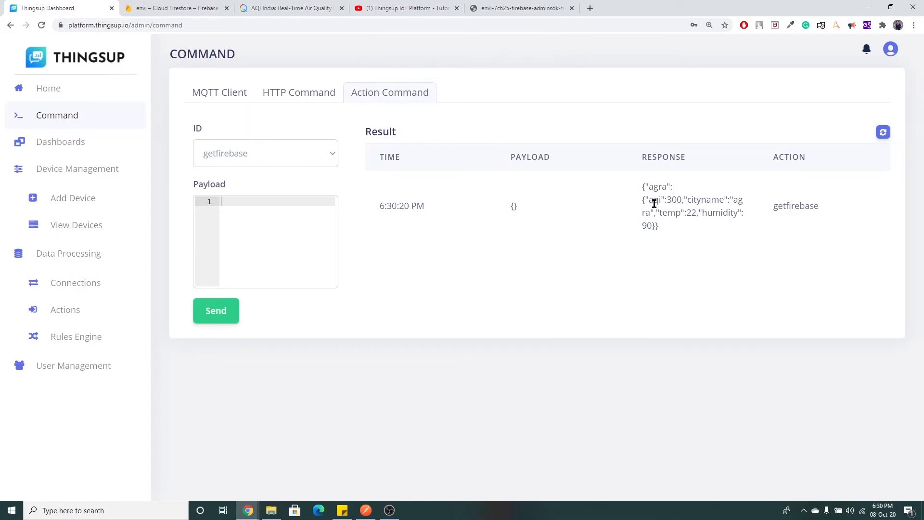
pyautogui.doubleClick(670, 199)
pyautogui.click(675, 230)
pyautogui.moveTo(659, 226); pyautogui.dragTo(644, 186)
pyautogui.click(648, 208)
# Change getfirebase's where condition to aqi < 300 and save it.
pyautogui.click(94, 311)
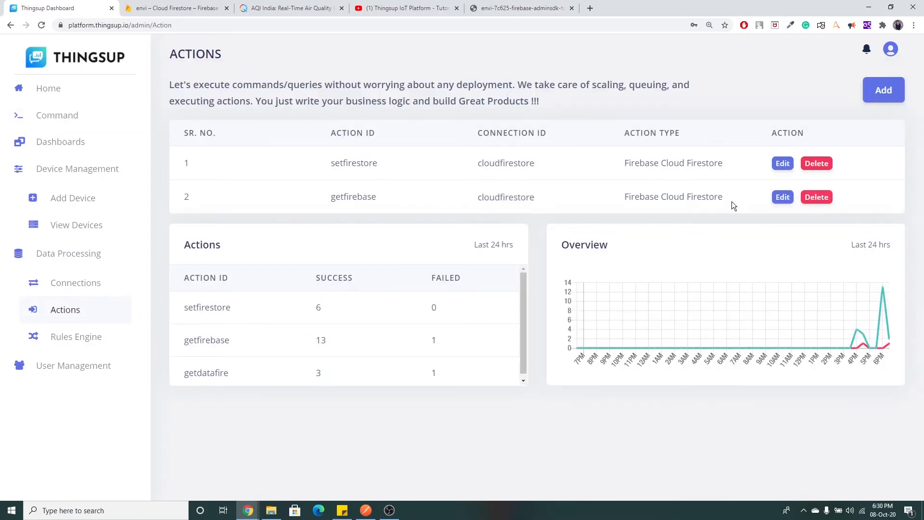
pyautogui.click(782, 197)
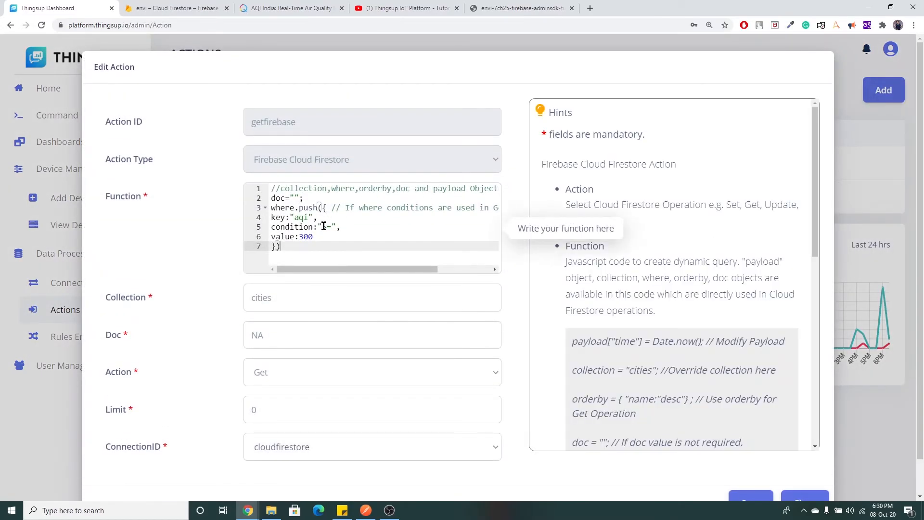
pyautogui.click(328, 227)
pyautogui.doubleClick(328, 226)
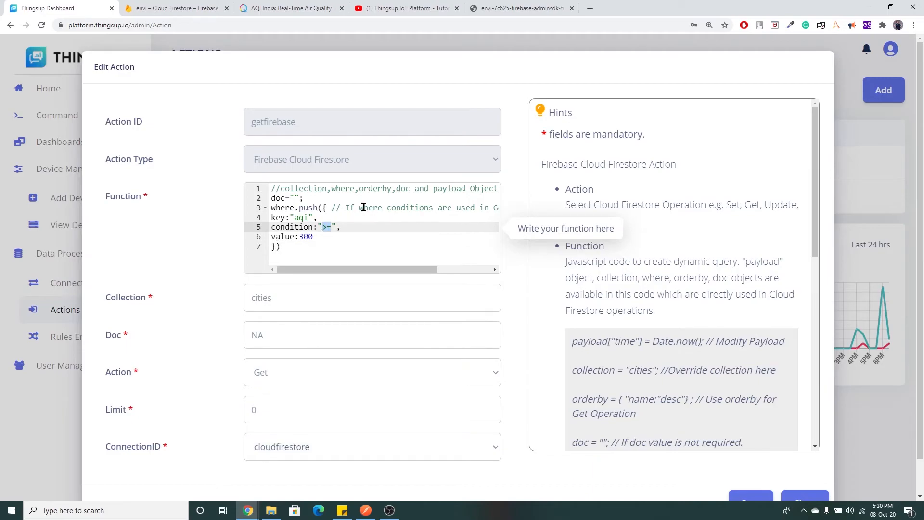
pyautogui.write('<')
pyautogui.scroll(-3, 710, 439)
pyautogui.click(750, 499)
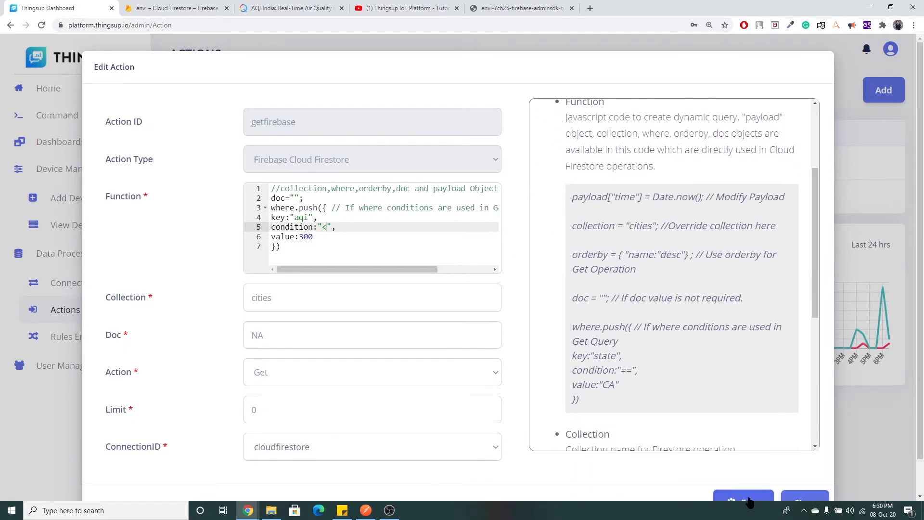
pyautogui.click(77, 114)
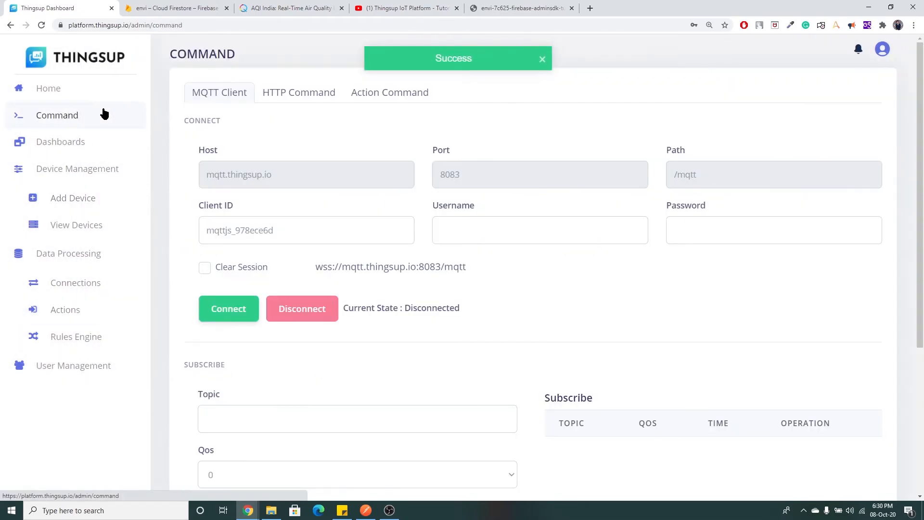
# Run getfirebase again and review the chennai (aqi 60) and pune (aqi 250) results.
pyautogui.click(380, 94)
pyautogui.click(313, 157)
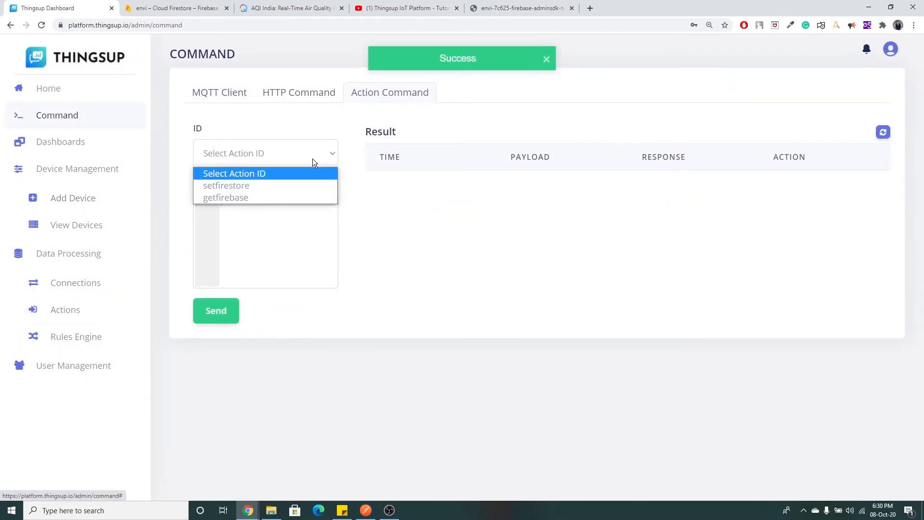
pyautogui.click(250, 197)
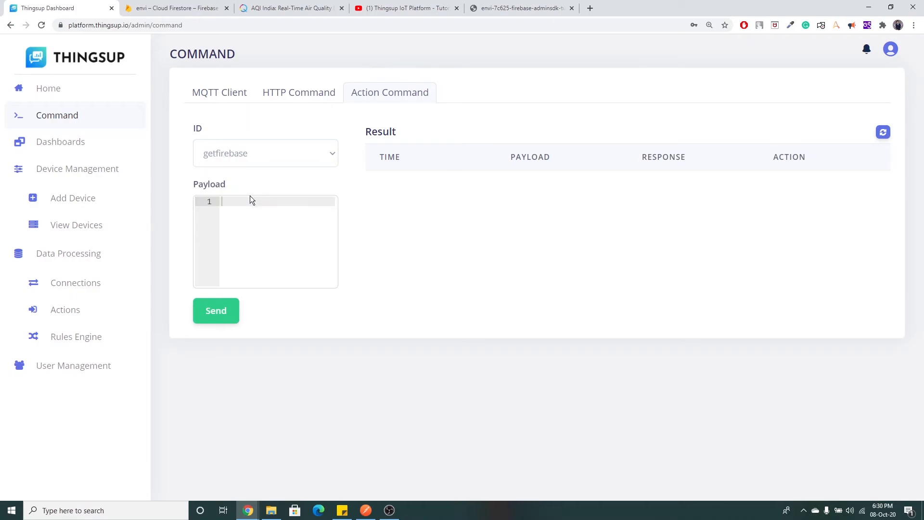
pyautogui.click(218, 309)
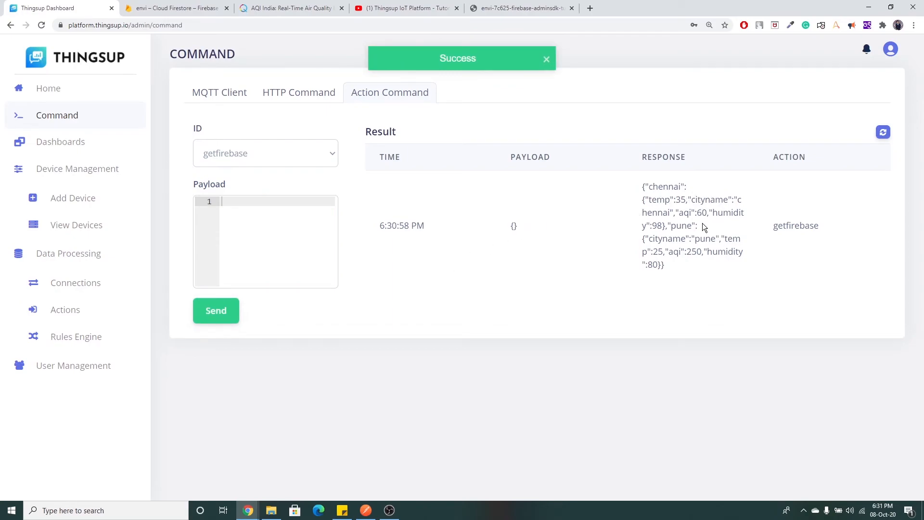
pyautogui.moveTo(642, 186); pyautogui.dragTo(681, 276)
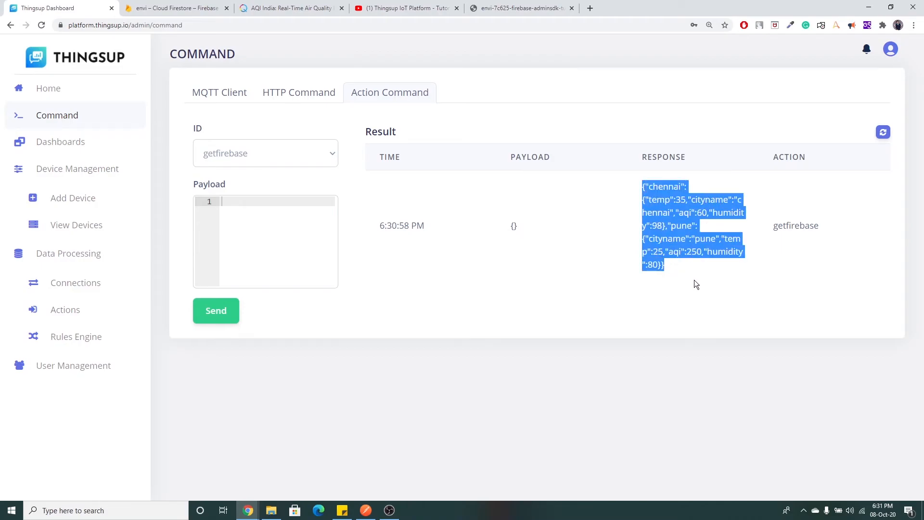
pyautogui.click(693, 278)
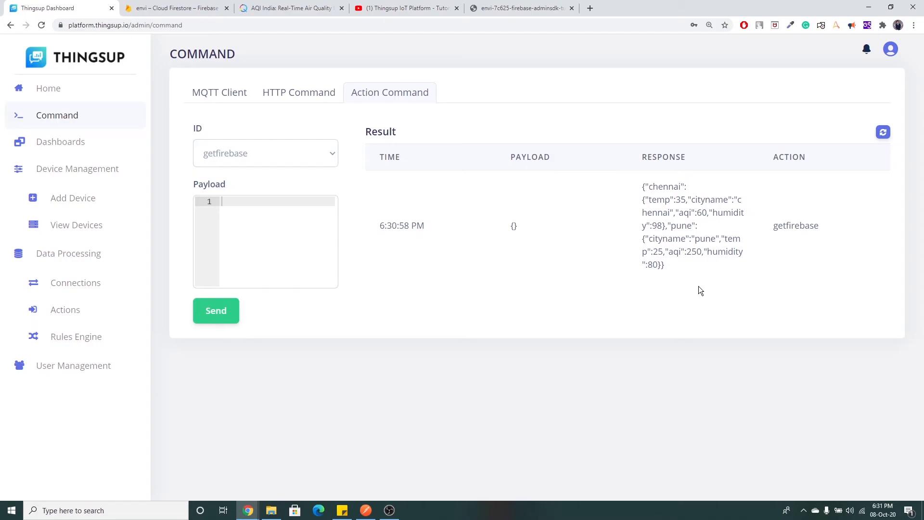
pyautogui.click(101, 345)
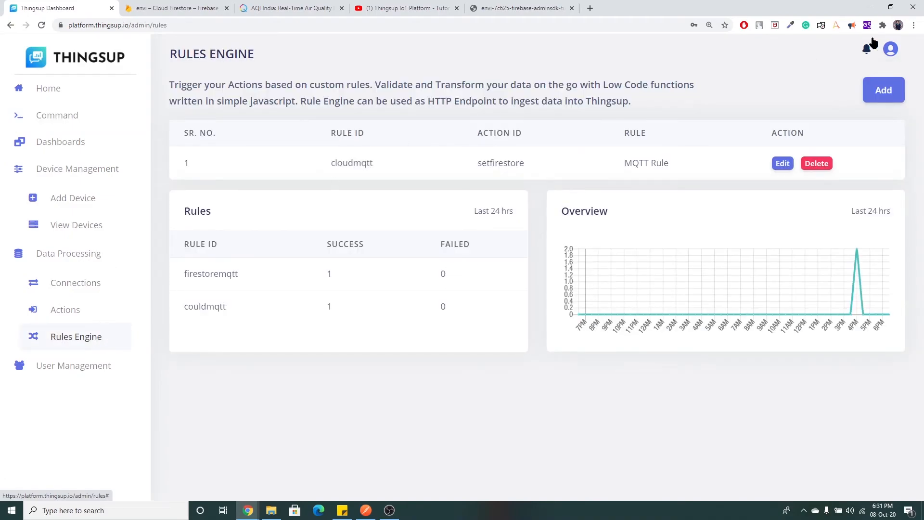
# Add a new rule with ID getpollutedcities of type HTTP Rule.
pyautogui.click(871, 96)
pyautogui.moveTo(289, 122); pyautogui.dragTo(236, 120)
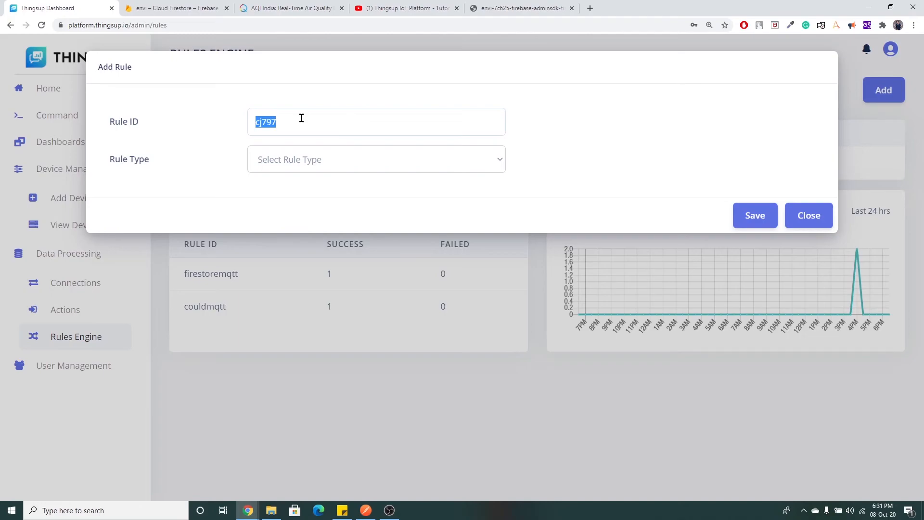
pyautogui.write('getpollutedcities')
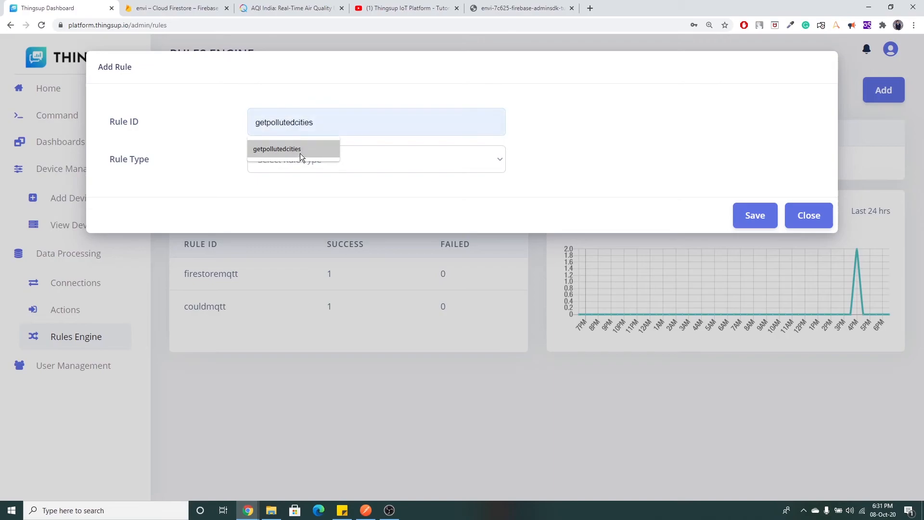
pyautogui.click(300, 153)
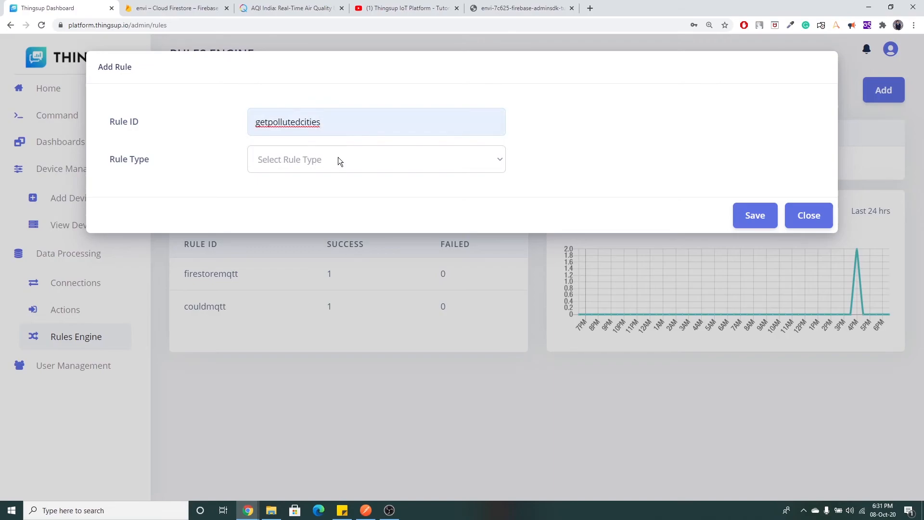
pyautogui.click(359, 154)
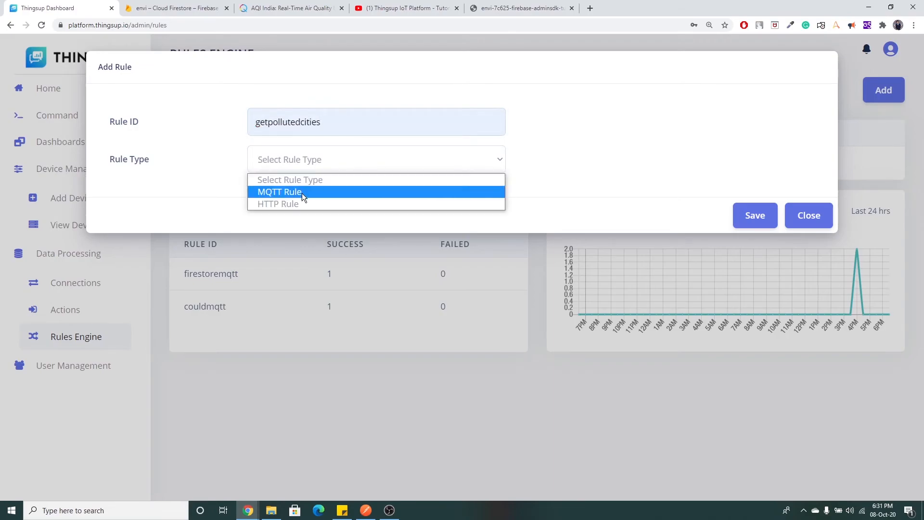
pyautogui.click(294, 203)
# Fill in the saved auth key, set getfirebase as the triggered action, and save the rule.
pyautogui.click(385, 192)
pyautogui.click(279, 225)
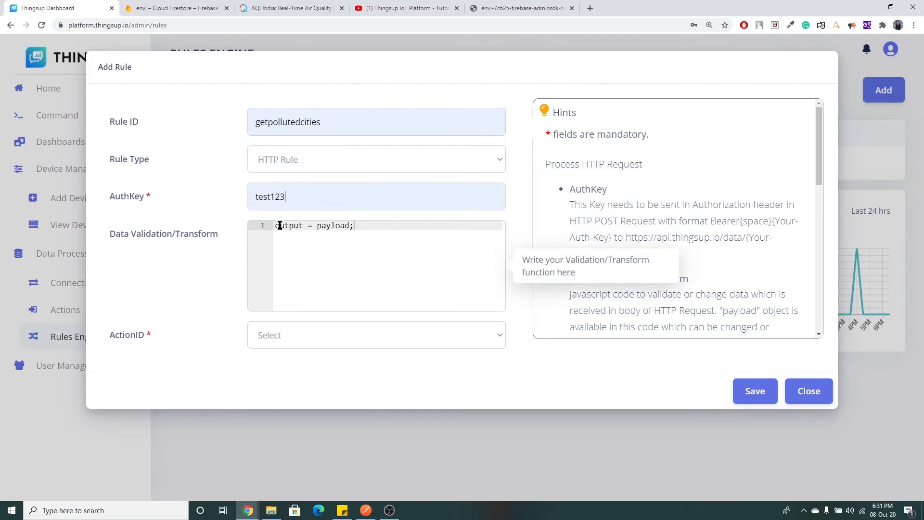
pyautogui.click(311, 336)
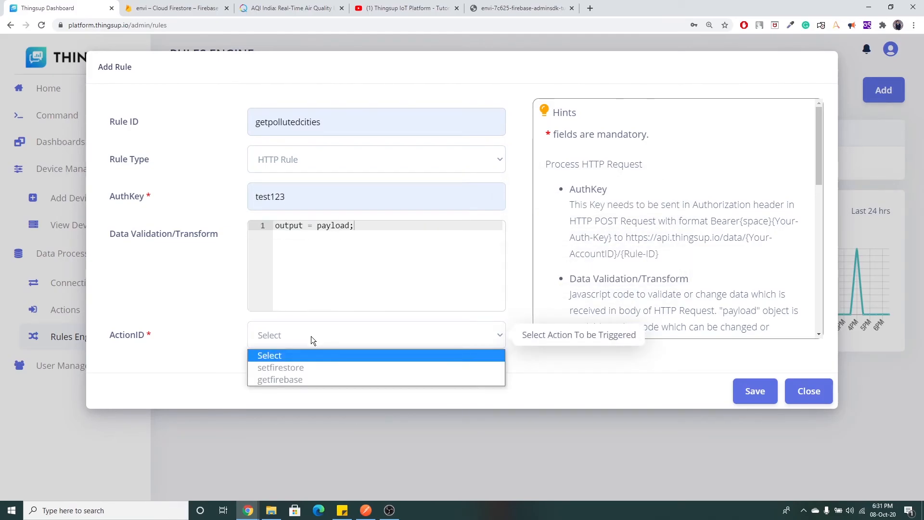
pyautogui.click(302, 383)
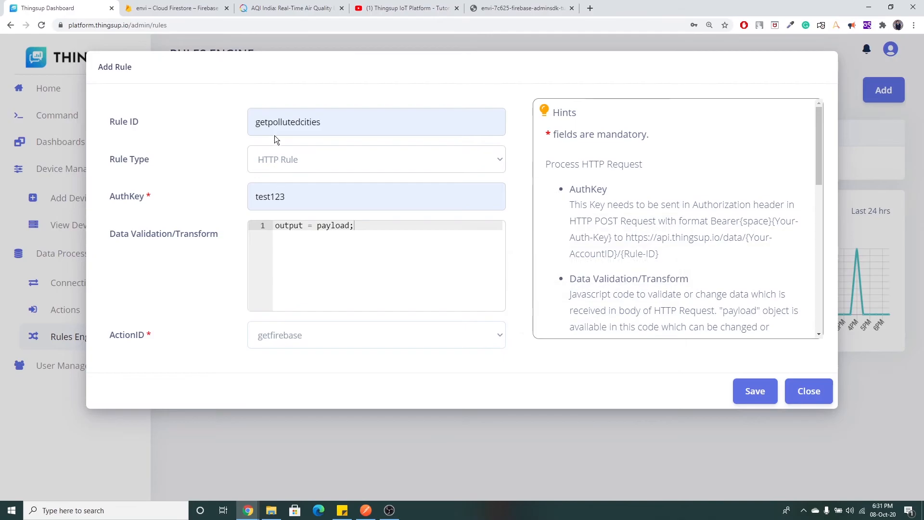
pyautogui.click(754, 390)
pyautogui.click(66, 309)
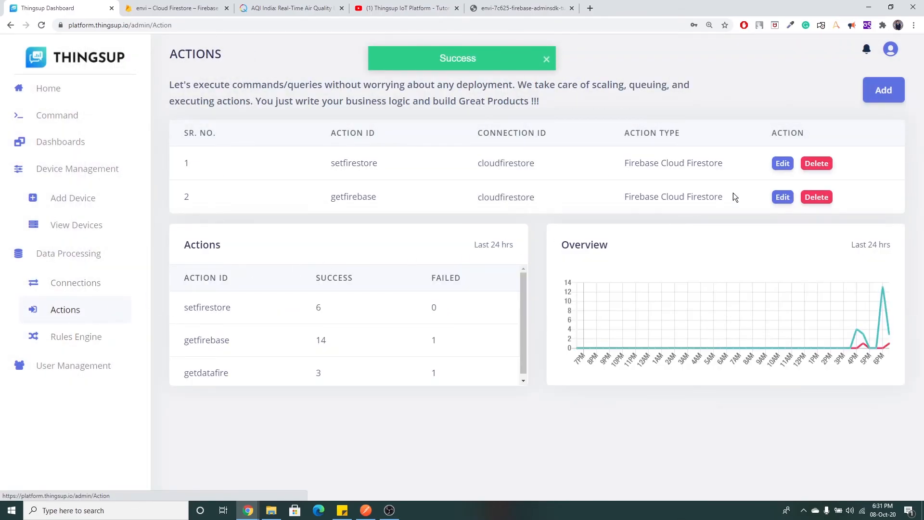
# Change getfirebase's condition back to aqi >= 300 and save it.
pyautogui.click(781, 197)
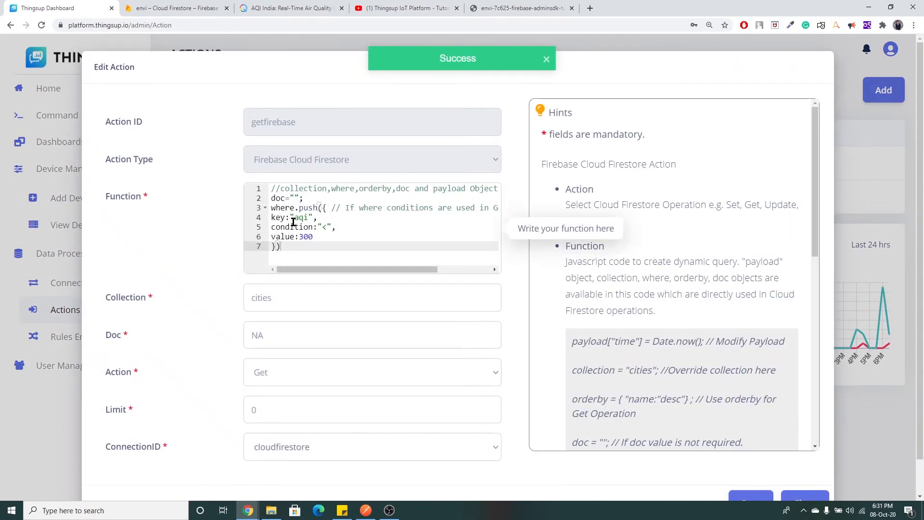
pyautogui.click(326, 227)
pyautogui.press('BackSpace')
pyautogui.write('>=')
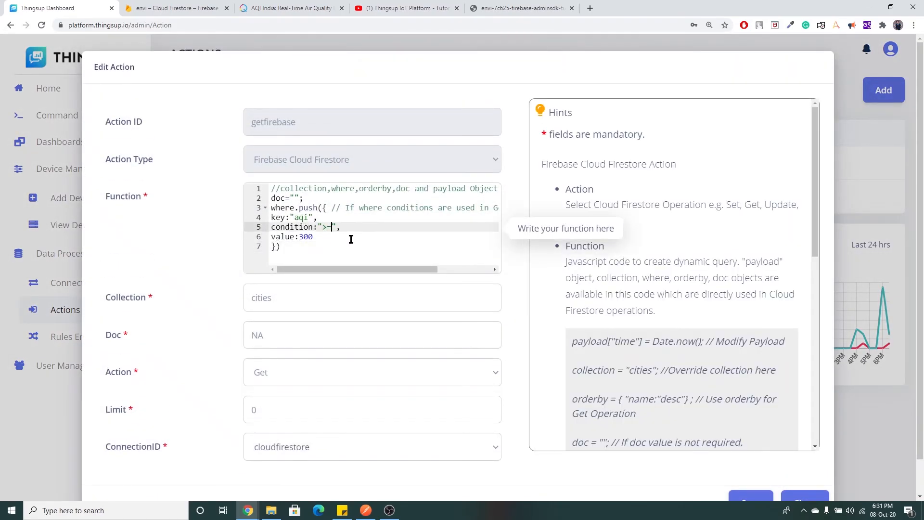
pyautogui.click(744, 498)
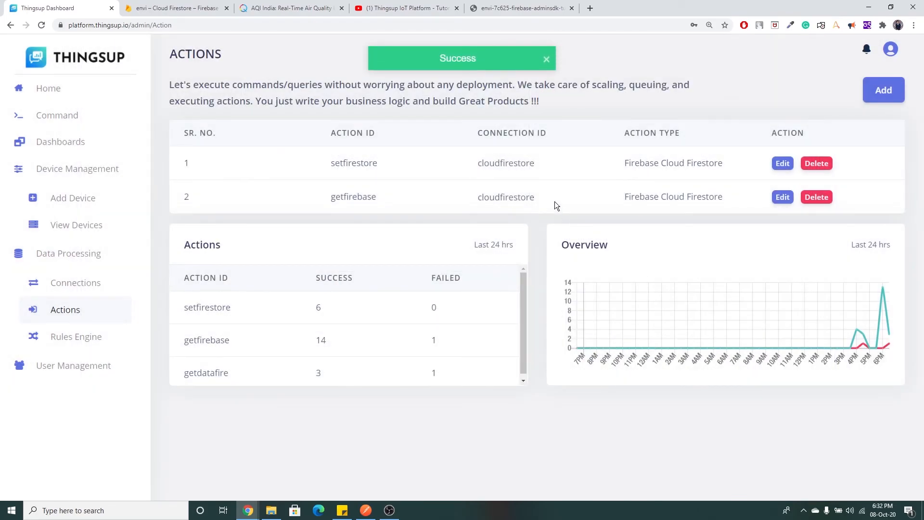
# Open the HTTP Command form on the Command page.
pyautogui.click(89, 345)
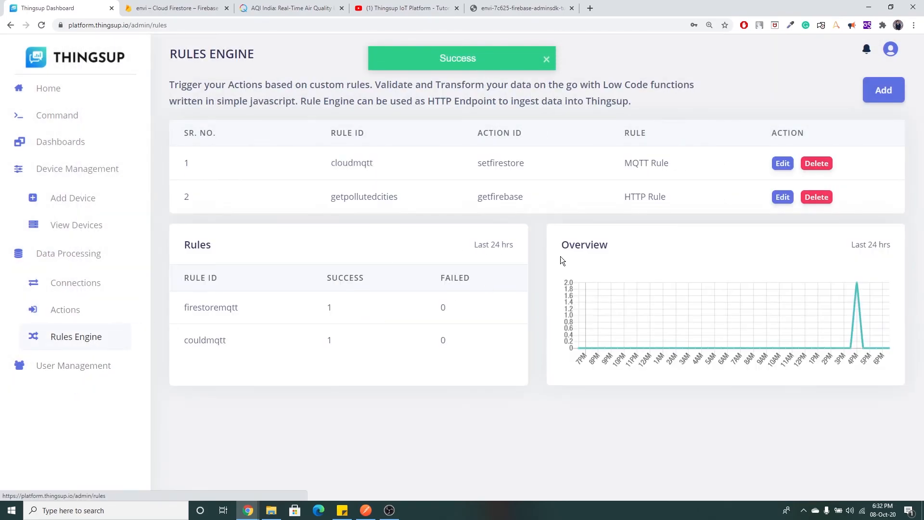
pyautogui.click(79, 122)
pyautogui.click(283, 94)
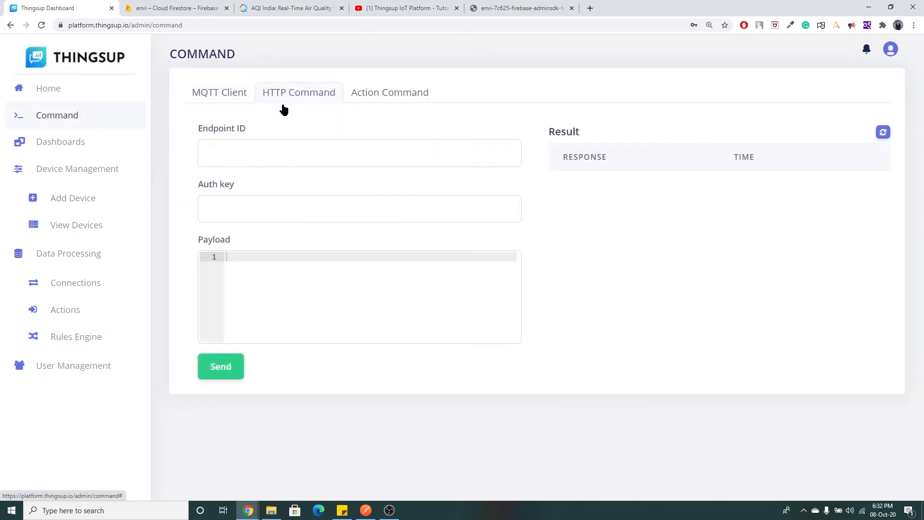
# Copy the getpollutedcities rule ID from Rules Engine and paste it as the HTTP command's Endpoint ID.
pyautogui.click(272, 154)
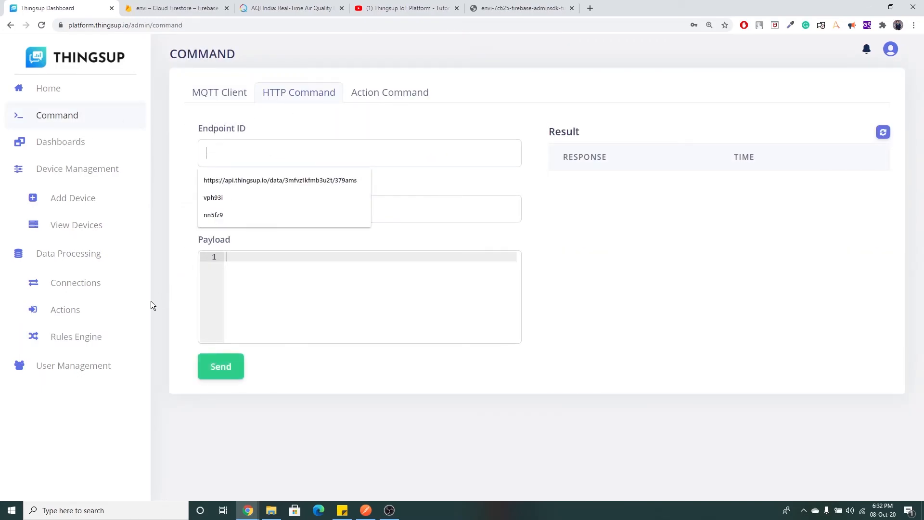
pyautogui.click(97, 340)
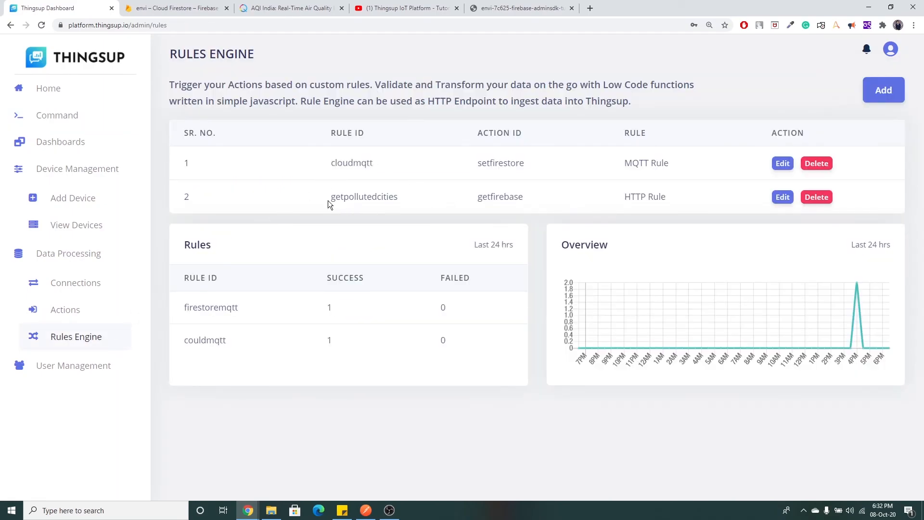
pyautogui.moveTo(329, 202); pyautogui.dragTo(396, 198)
pyautogui.hotkey('ctrl', 'c')
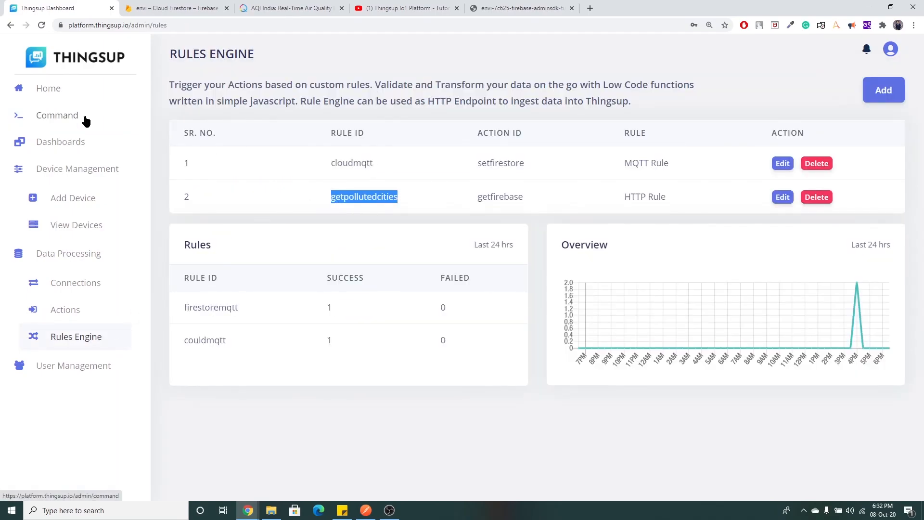
pyautogui.click(87, 118)
pyautogui.click(336, 96)
pyautogui.click(261, 149)
pyautogui.hotkey('ctrl', 'v')
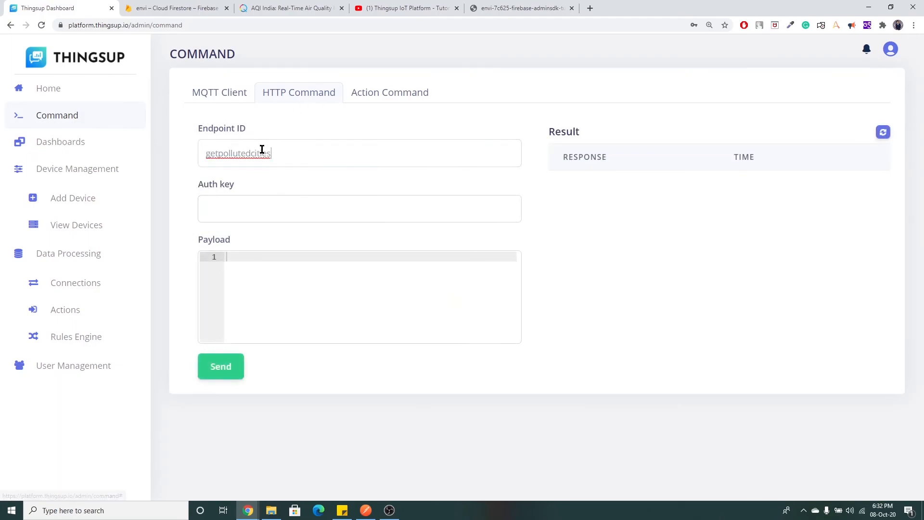
# Choose the rule's saved auth key and send the command, returning agra with aqi 300.
pyautogui.click(271, 208)
pyautogui.click(252, 233)
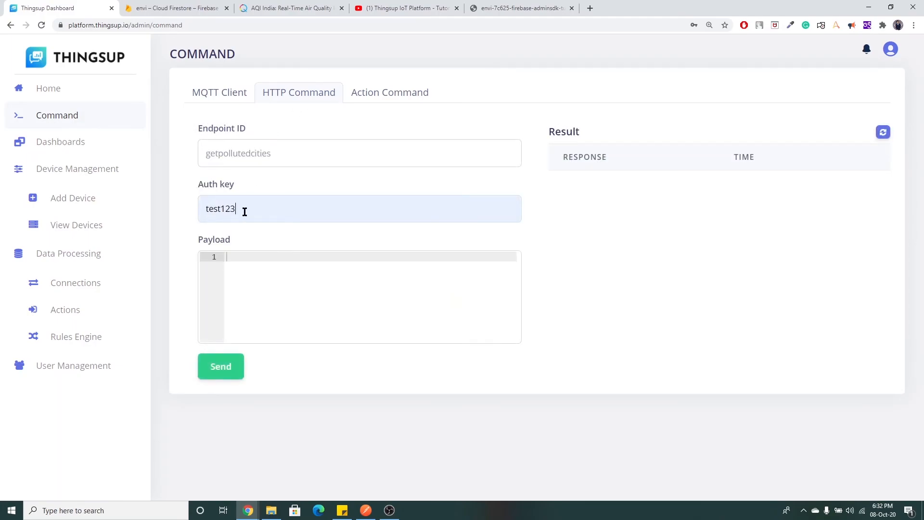
pyautogui.click(239, 378)
pyautogui.moveTo(643, 217); pyautogui.dragTo(562, 190)
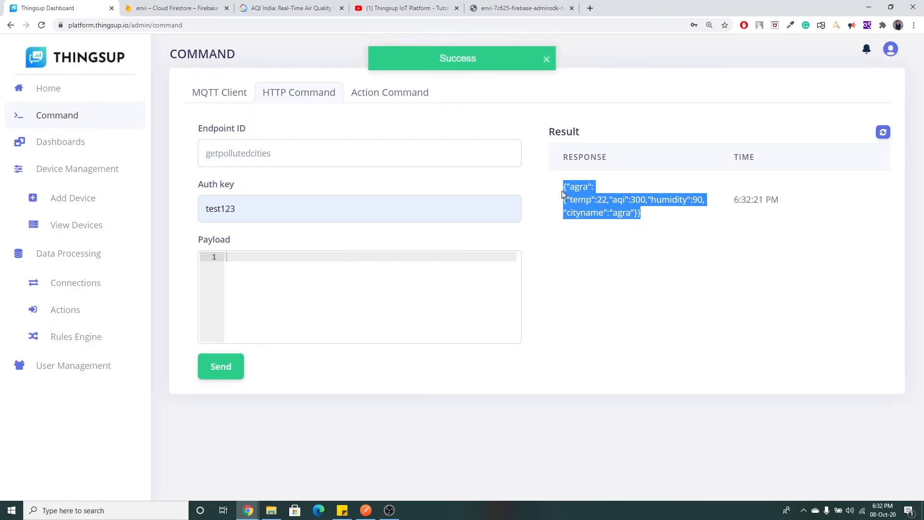
pyautogui.click(598, 273)
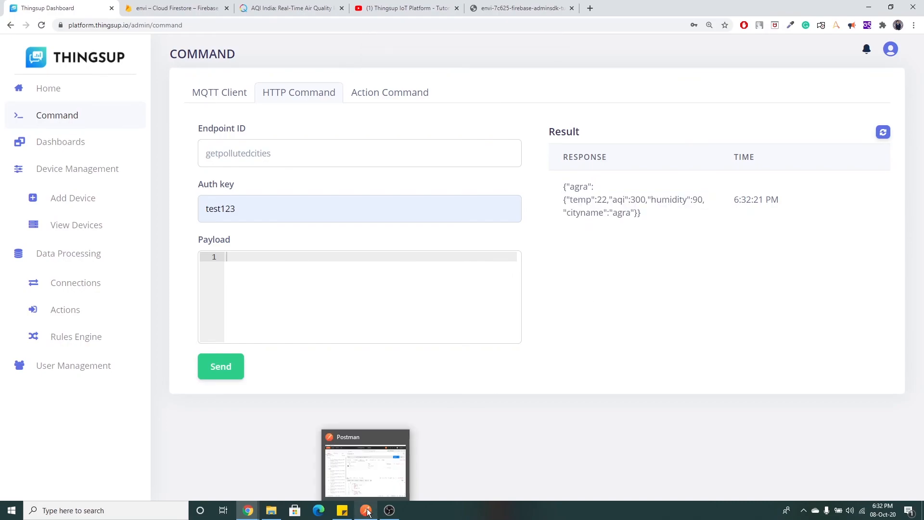
# Bring Postman forward and keep POST as the request method.
pyautogui.click(366, 511)
pyautogui.moveTo(555, 97)
pyautogui.mouseDown()
pyautogui.moveTo(562, 73)
pyautogui.moveTo(566, 107)
pyautogui.mouseUp()
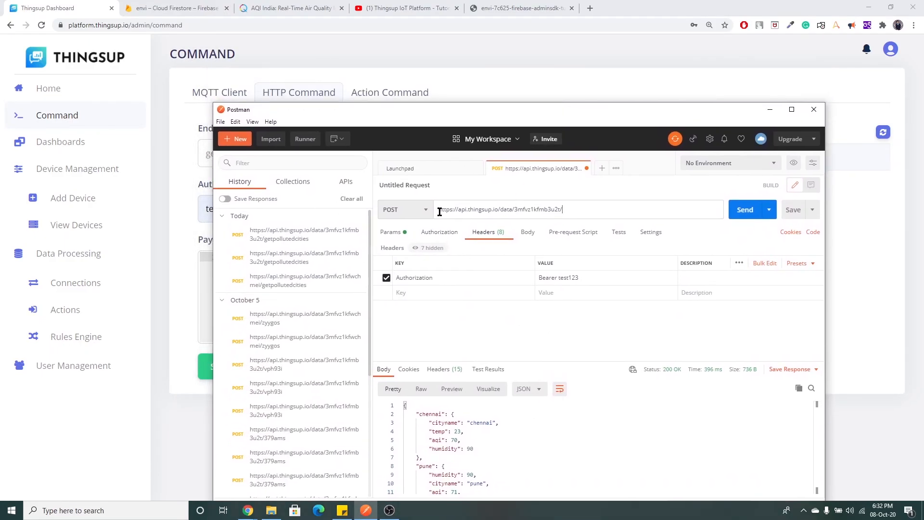
pyautogui.click(423, 210)
pyautogui.click(421, 240)
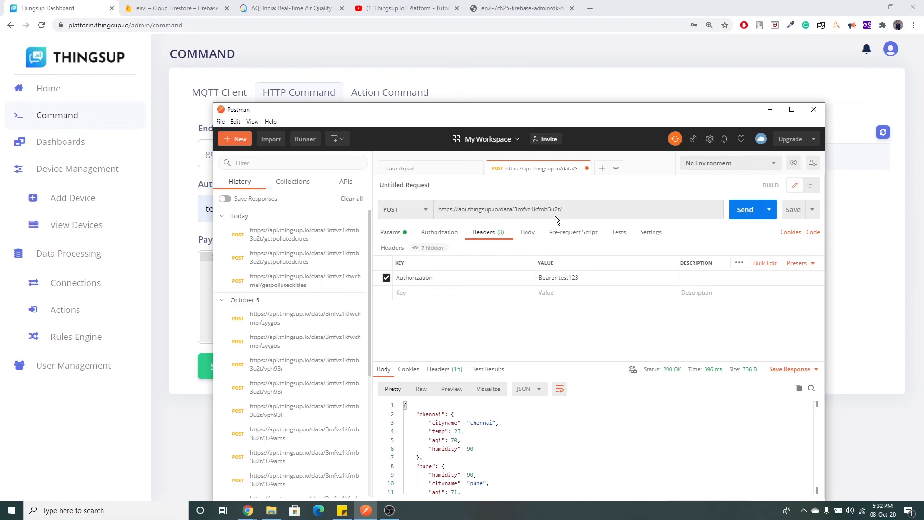
# Replace the old ID in Postman's request URL with the Account ID from Thingsup's Account page.
pyautogui.click(897, 54)
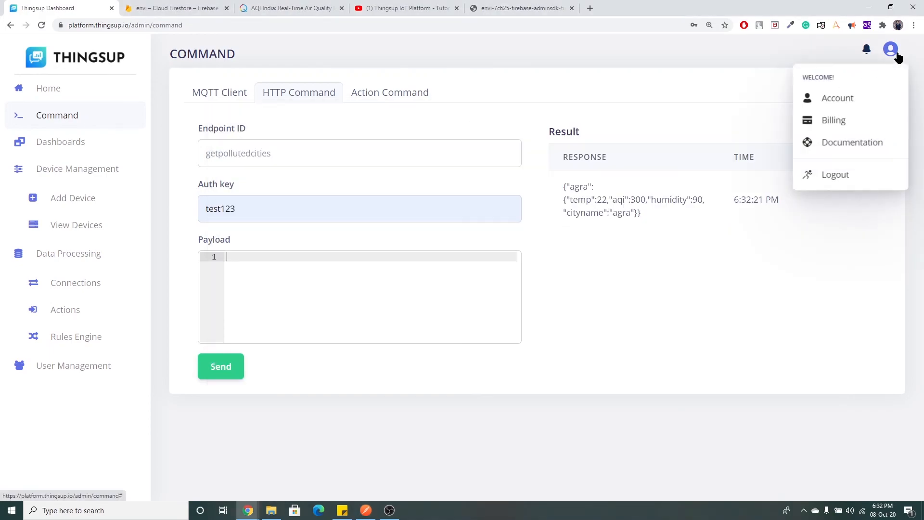
pyautogui.click(857, 97)
pyautogui.moveTo(307, 207); pyautogui.dragTo(213, 217)
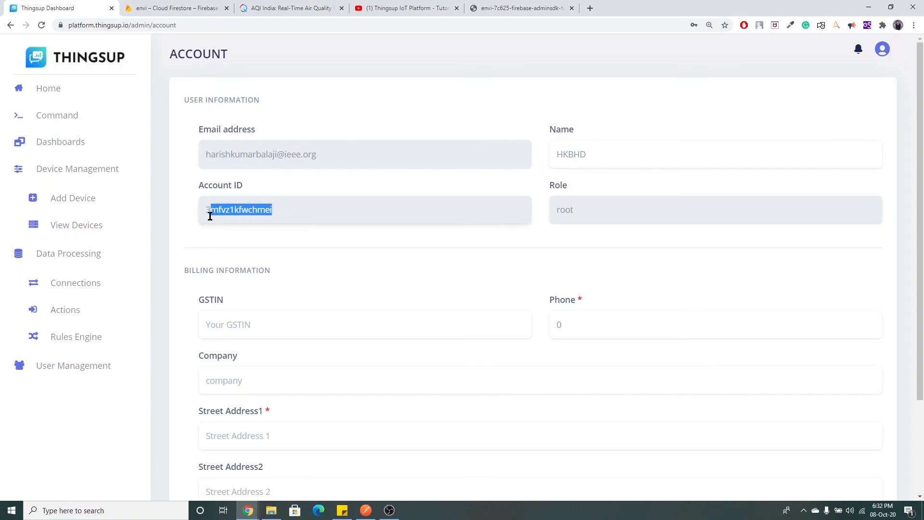
pyautogui.click(366, 510)
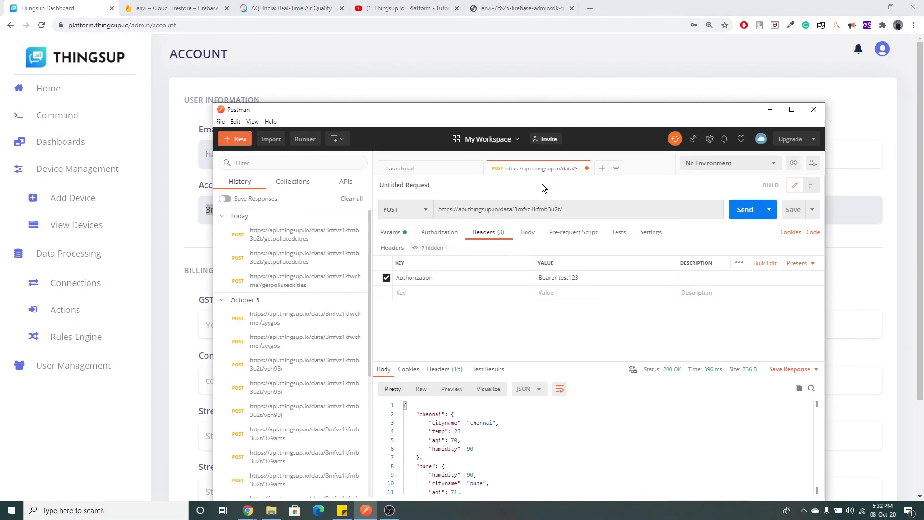
pyautogui.moveTo(514, 209); pyautogui.dragTo(560, 209)
pyautogui.write('3mfvz1kfwchmei')
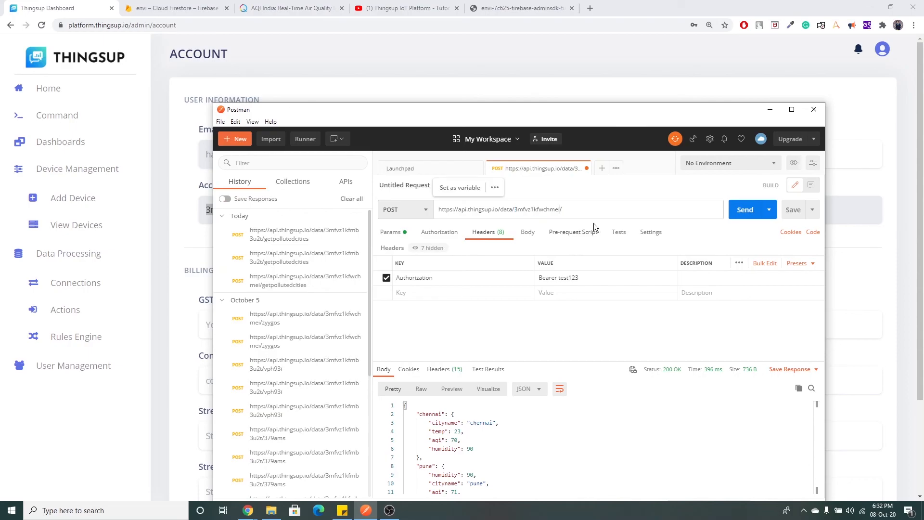
pyautogui.click(569, 209)
# Copy the getpollutedcities rule ID from Thingsup's Rules Engine list.
pyautogui.click(421, 72)
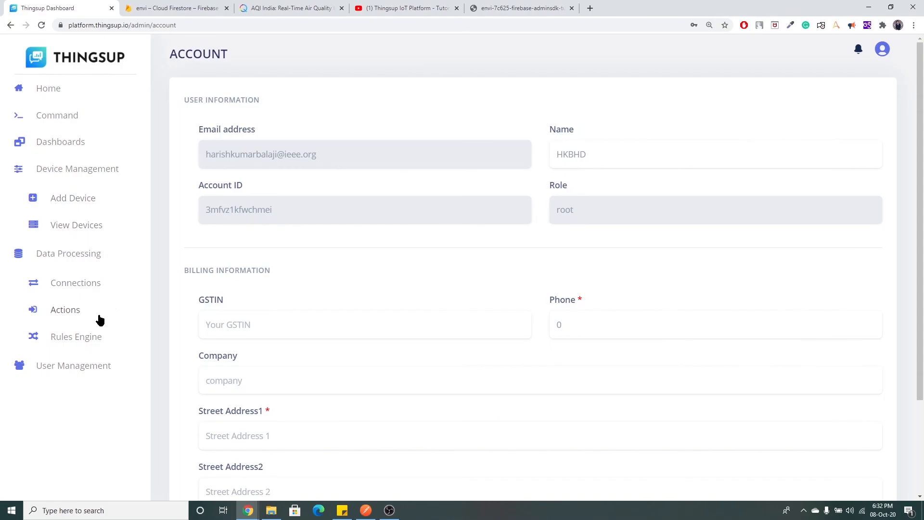
pyautogui.click(102, 334)
pyautogui.moveTo(331, 195); pyautogui.dragTo(409, 195)
pyautogui.hotkey('ctrl', 'c')
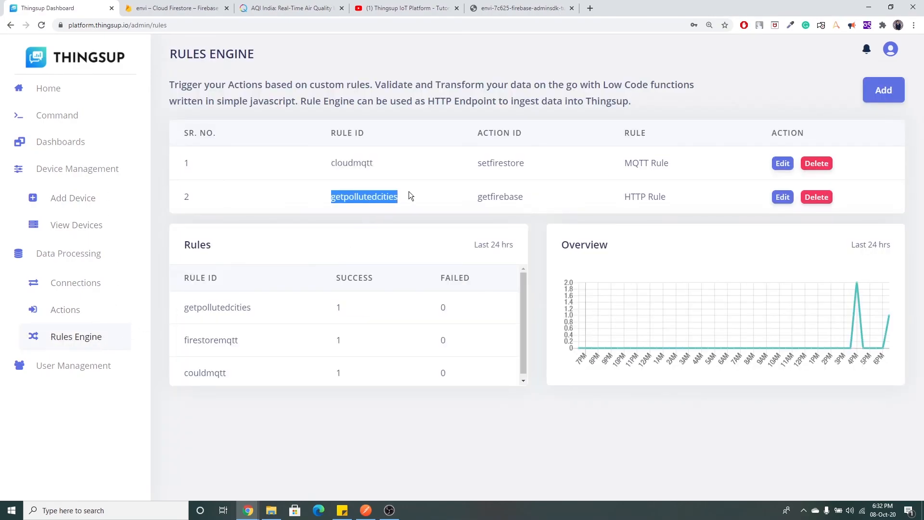
# Append getpollutedcities to the URL, confirm the Bearer auth header, and POST it, returning agra (aqi 300).
pyautogui.click(366, 510)
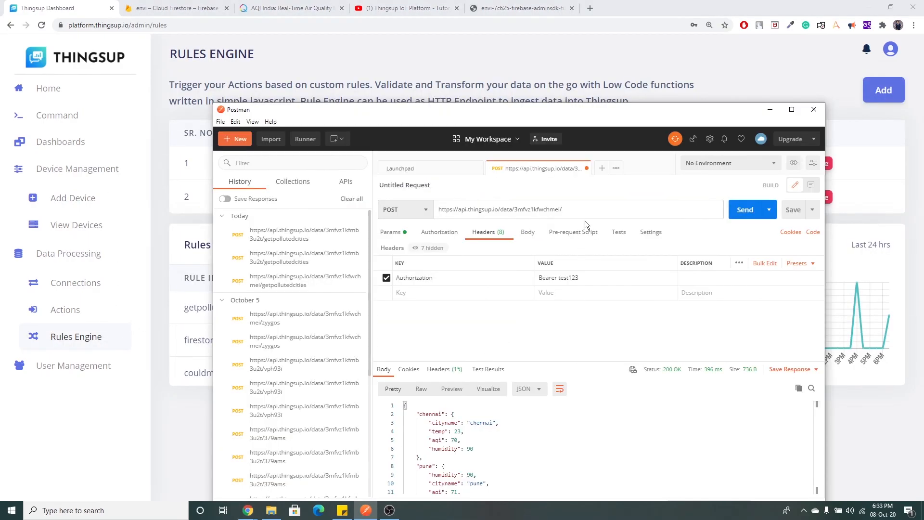
pyautogui.hotkey('ctrl', 'v')
pyautogui.click(441, 278)
pyautogui.click(585, 278)
pyautogui.moveTo(558, 278); pyautogui.dragTo(587, 278)
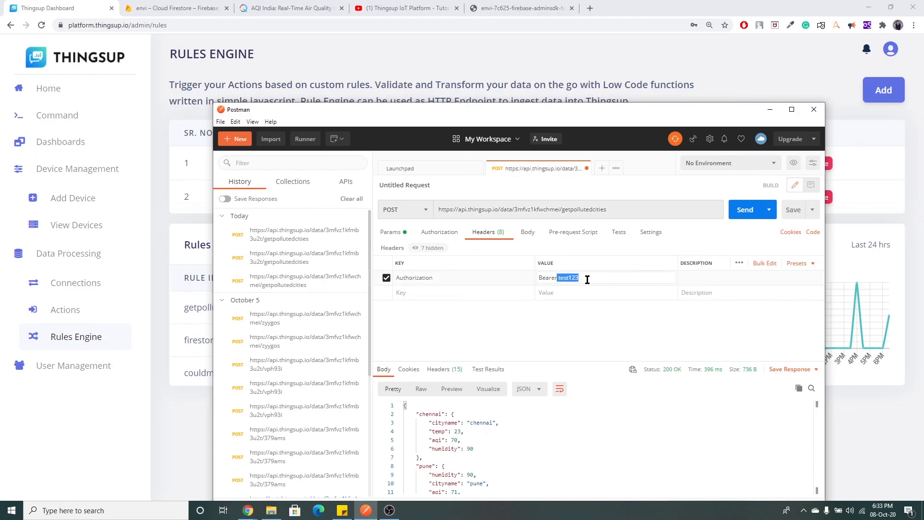
pyautogui.click(583, 311)
pyautogui.click(746, 210)
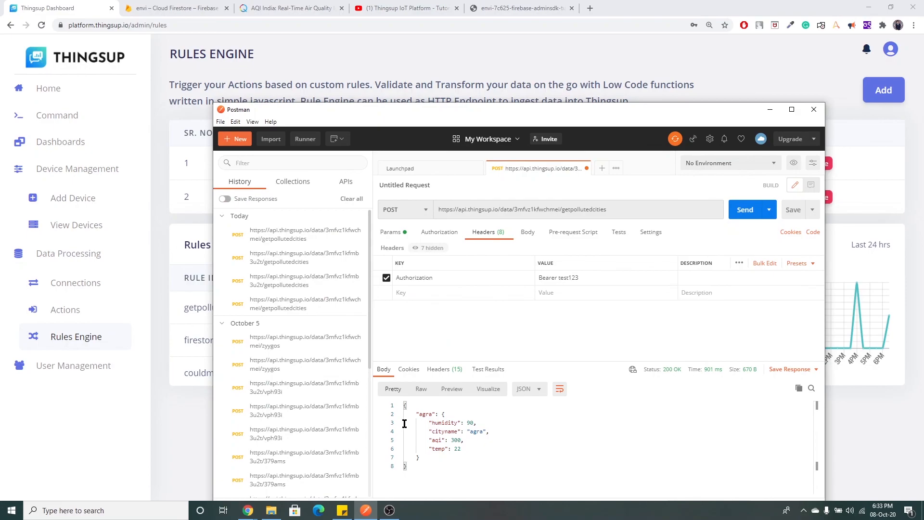
pyautogui.click(291, 7)
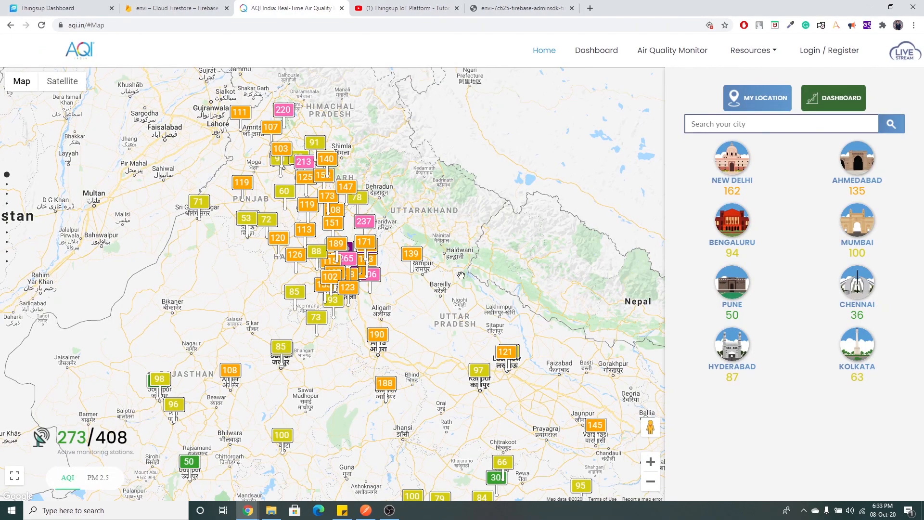